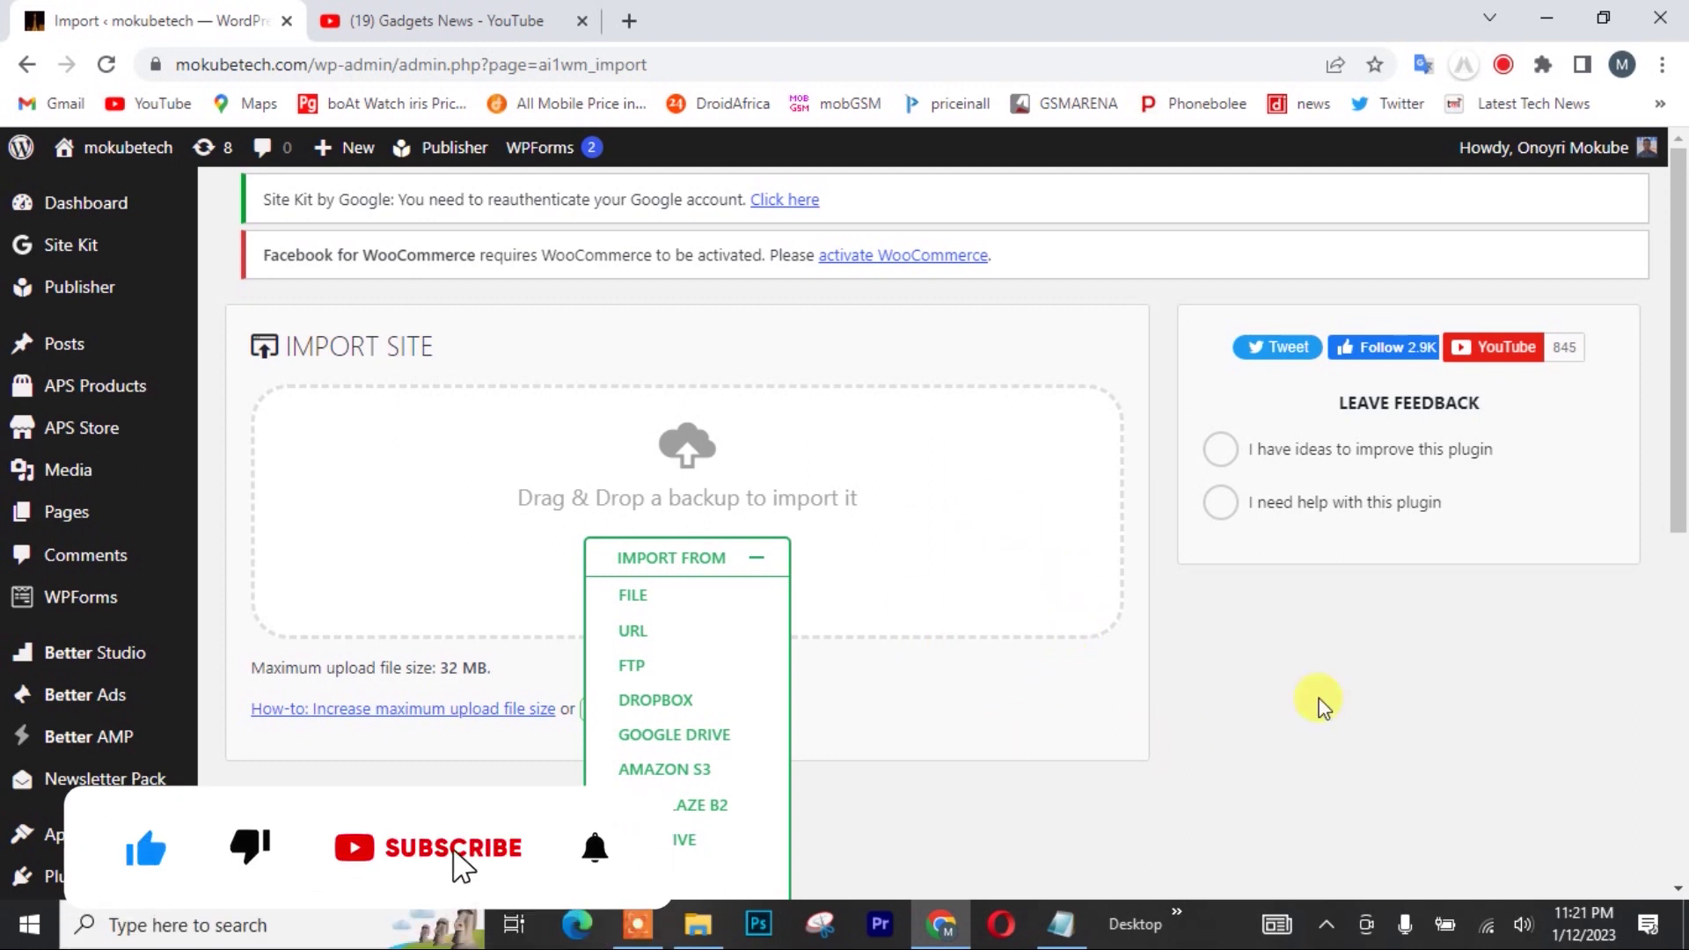
# - Try importing the mokubetech .wpress file and dismiss the 32 MB upload-limit error
pyautogui.scroll(-1, 1680, 515)
pyautogui.scroll(1, 1682, 514)
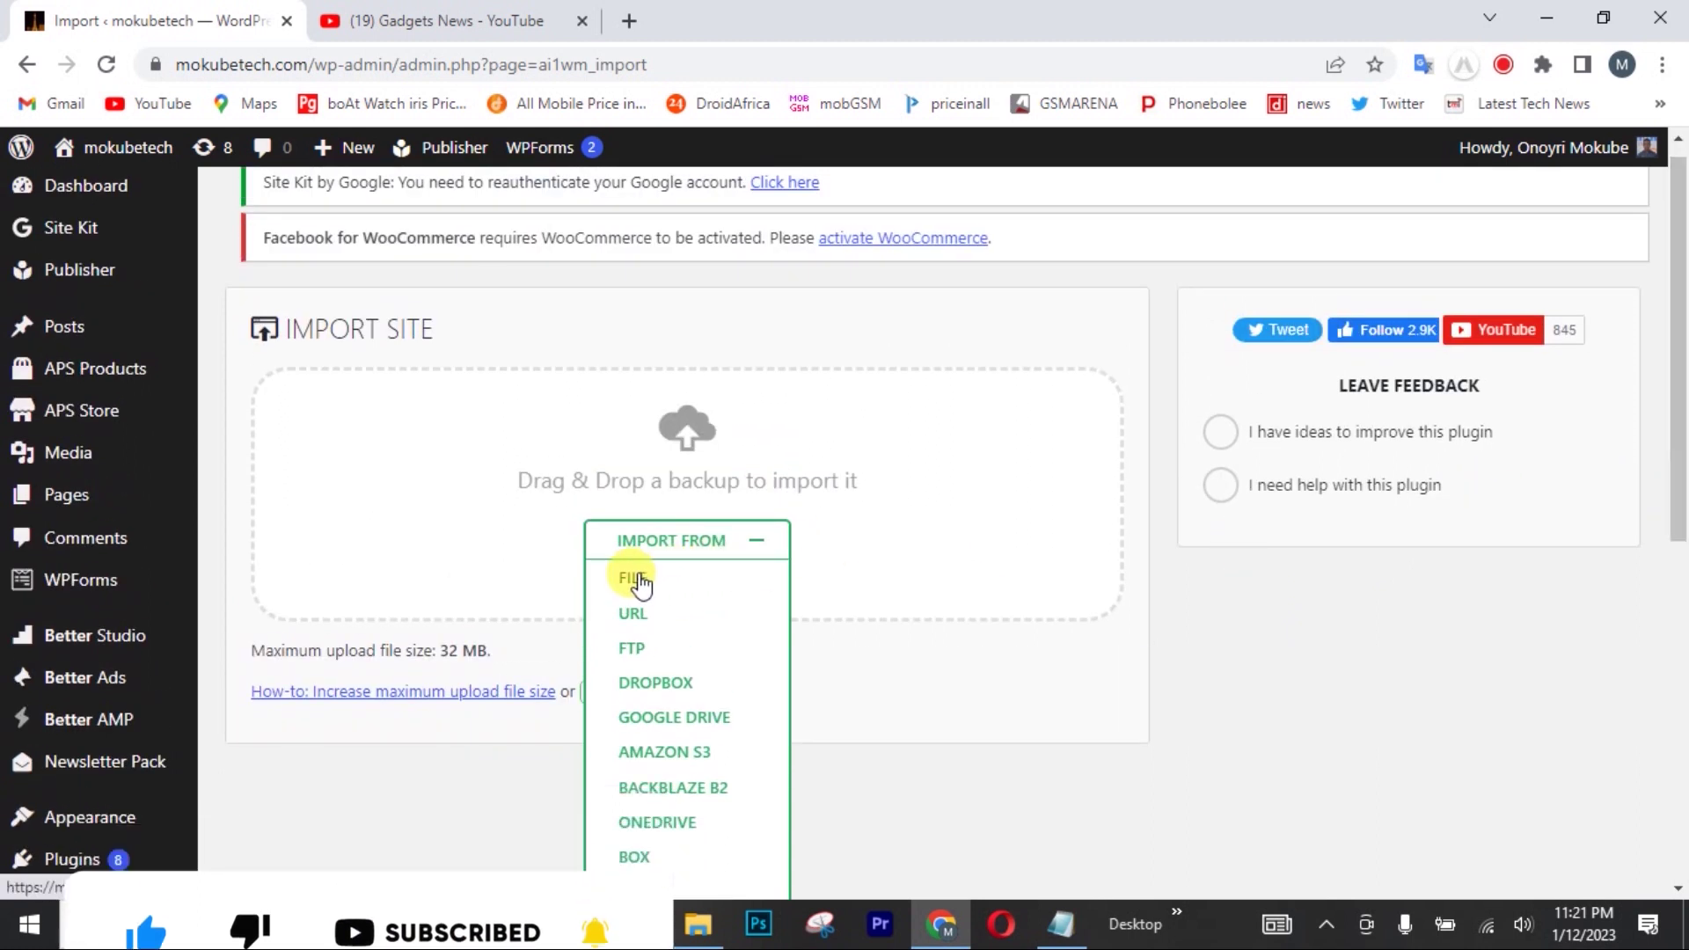
pyautogui.click(638, 578)
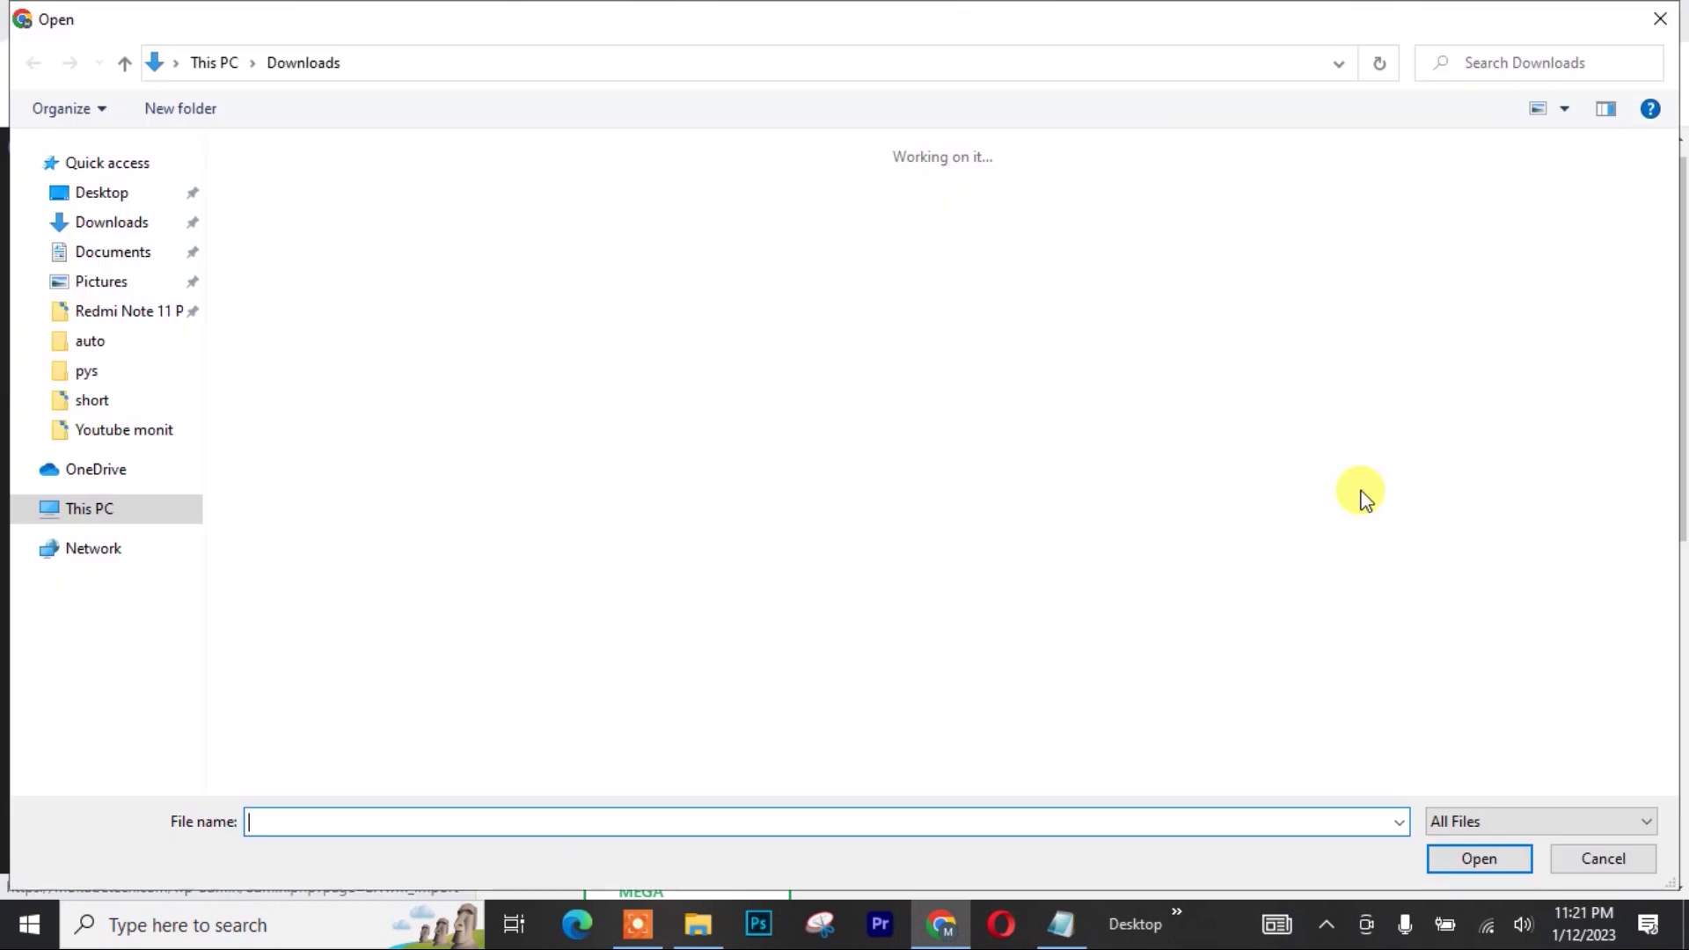
pyautogui.scroll(-5, 1669, 786)
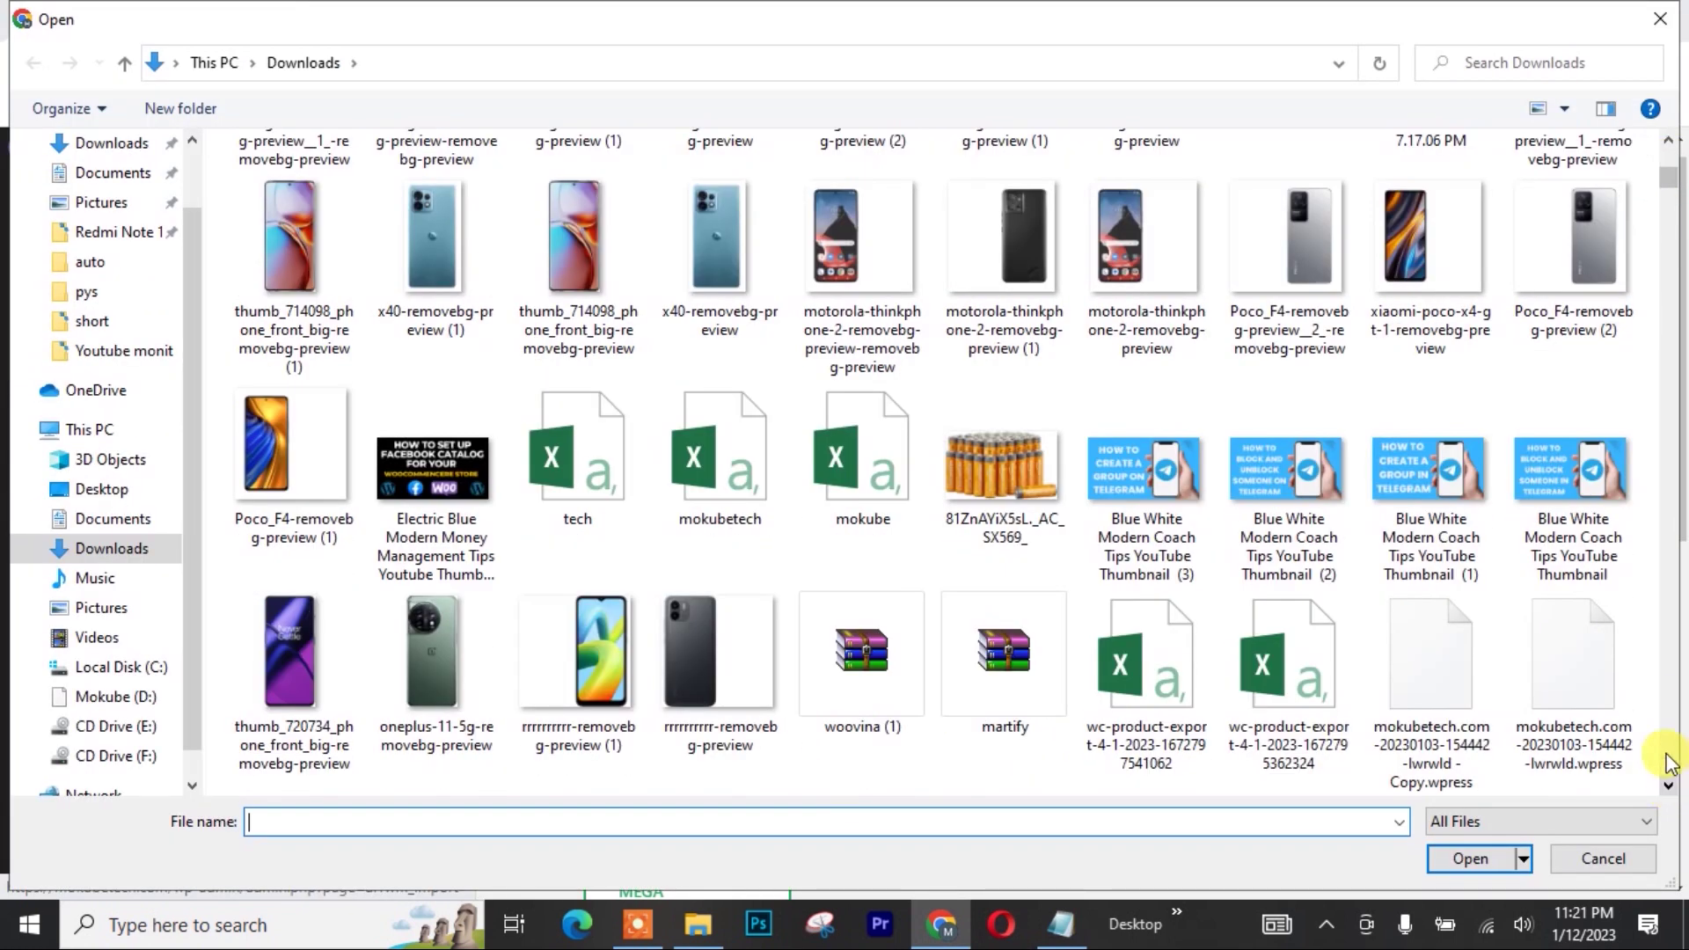
pyautogui.click(1578, 662)
pyautogui.click(1476, 860)
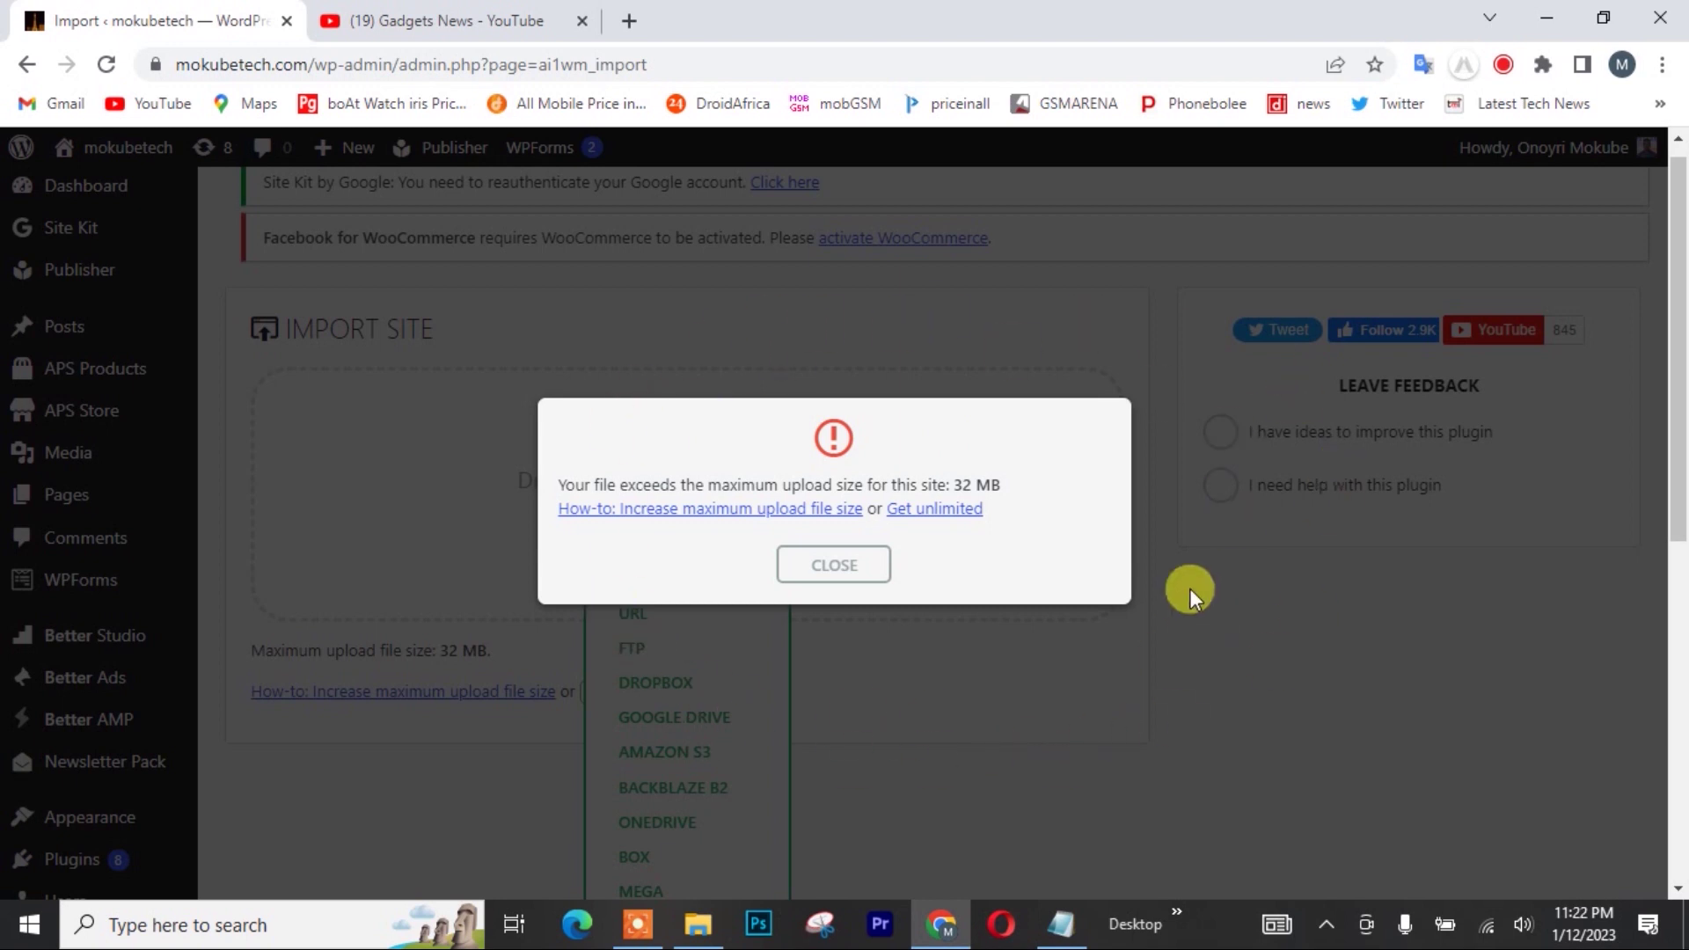
pyautogui.click(837, 570)
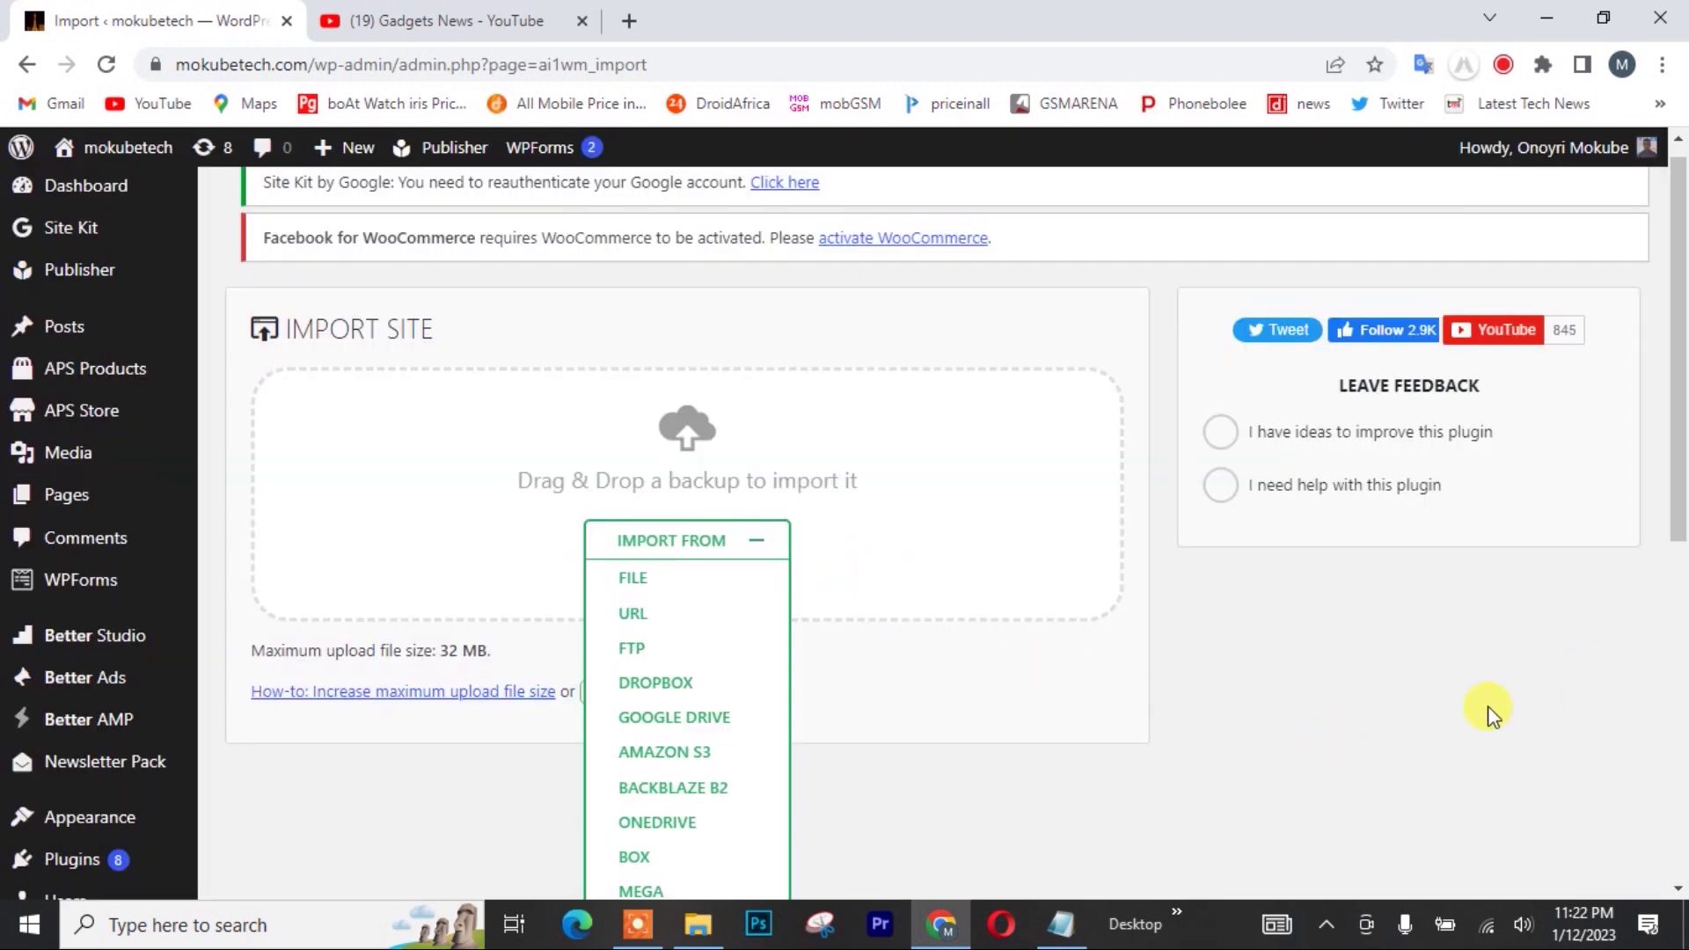
# - Go to Plugins > Installed Plugins to list the 40 installed plugins
pyautogui.moveTo(1677, 407); pyautogui.dragTo(1682, 545)
pyautogui.moveTo(123, 596)
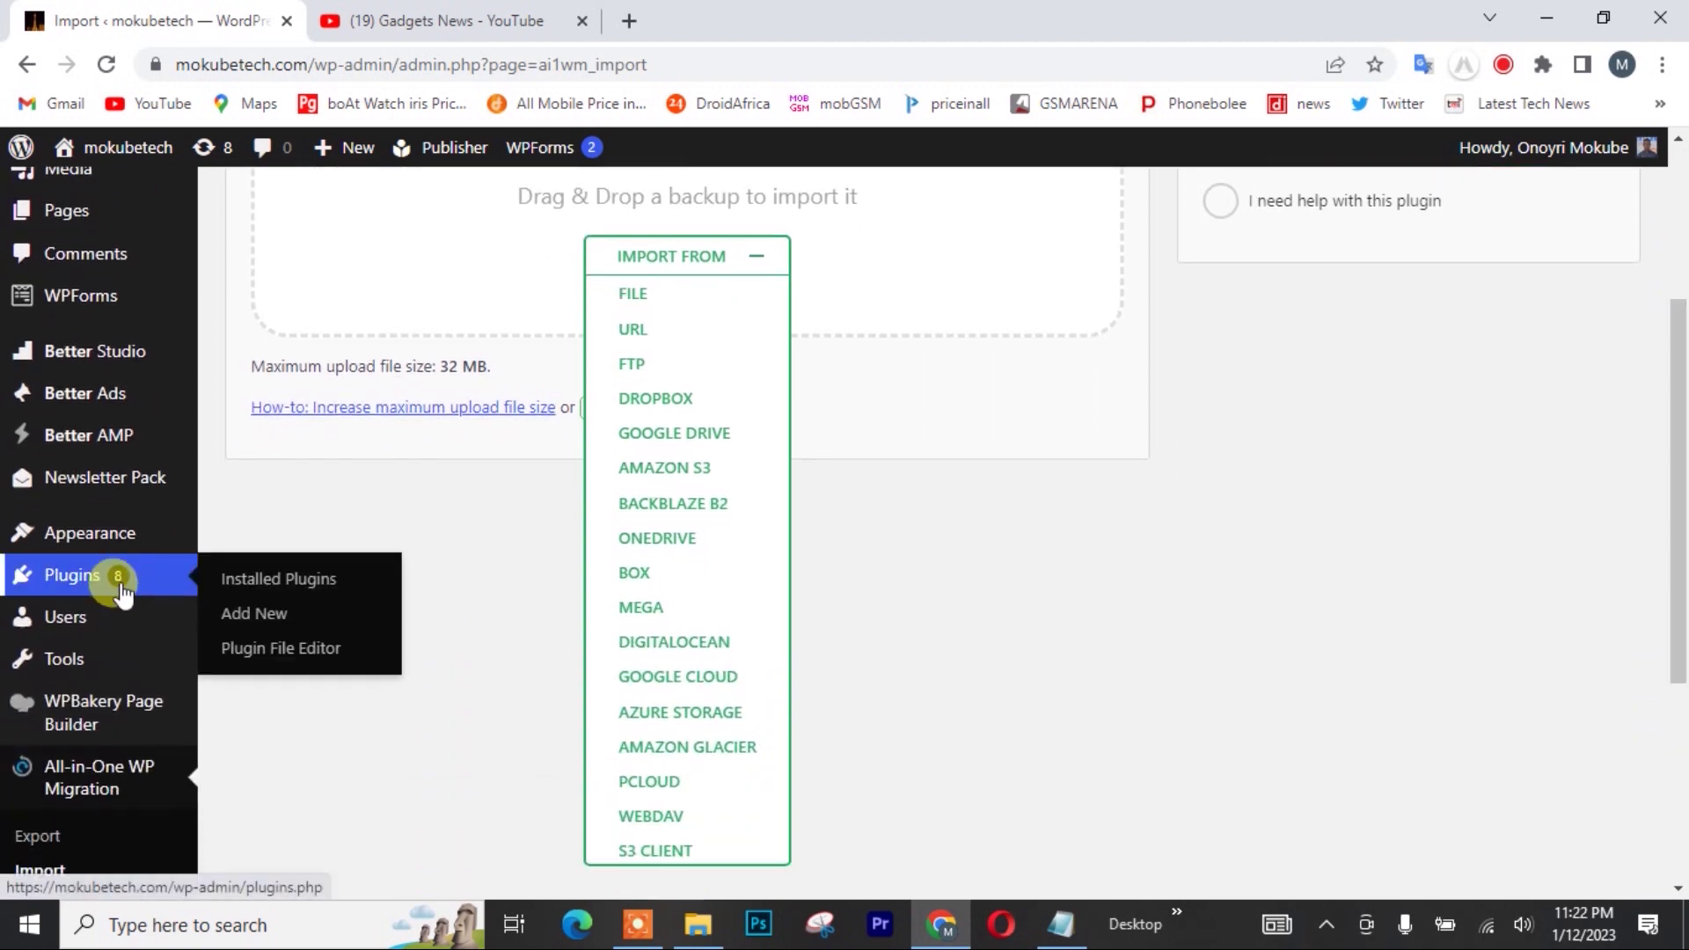
pyautogui.click(287, 582)
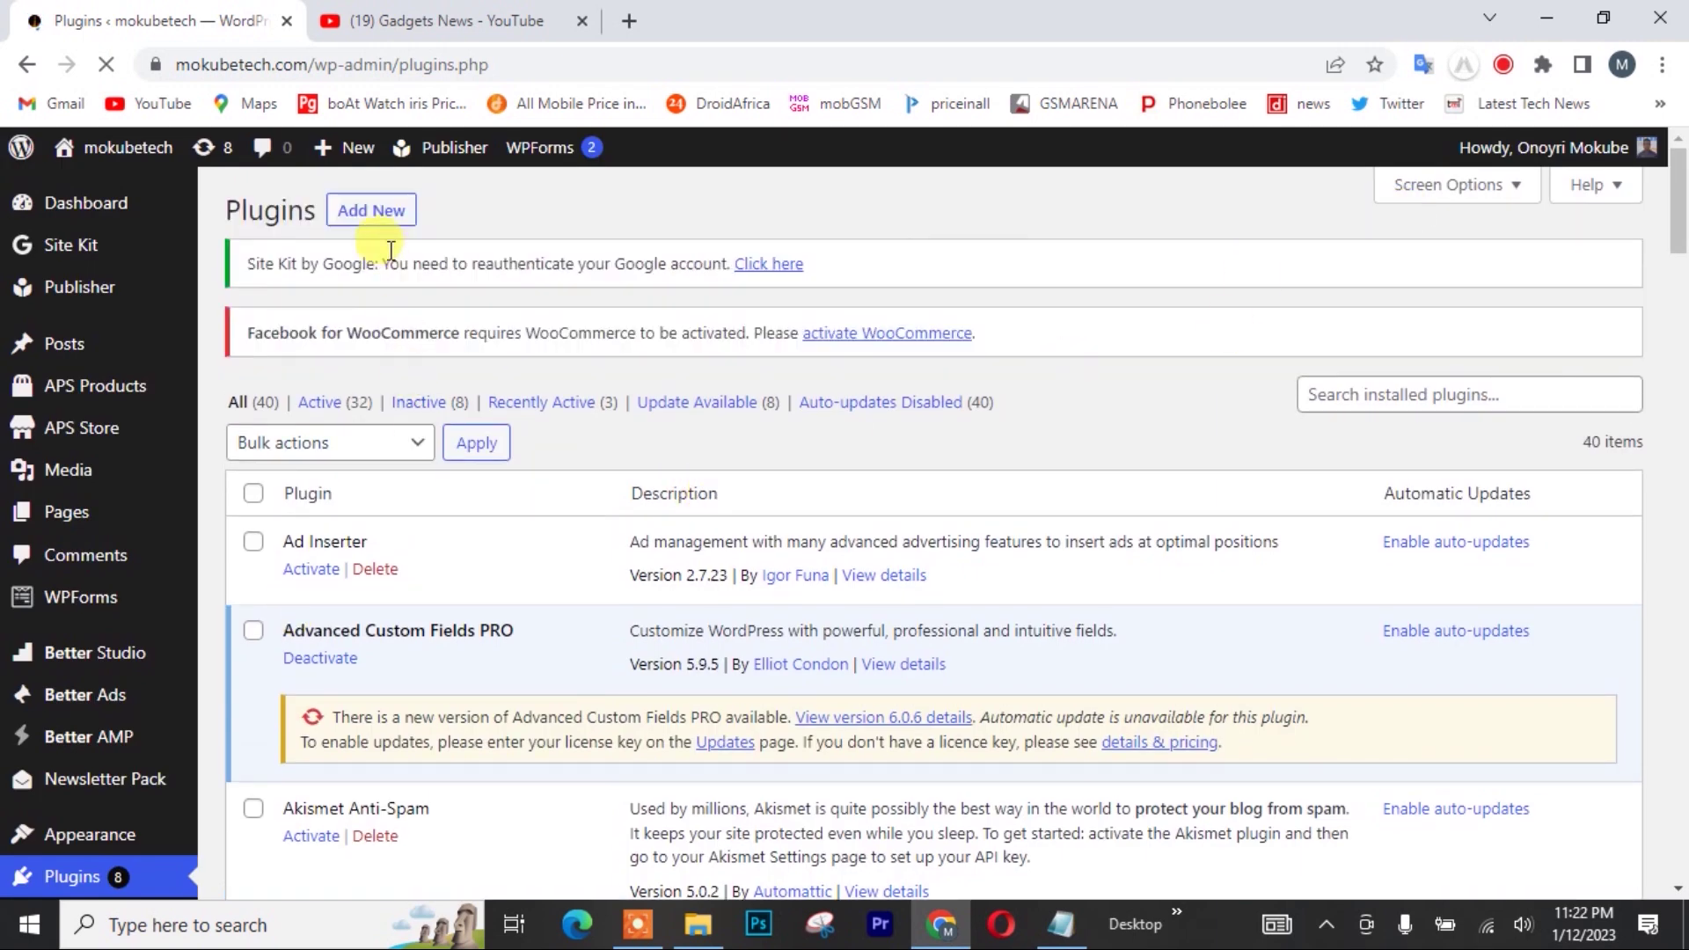
# - Upload and install all-in-one-wp-migration-6.77.zip through Add New > Upload Plugin
pyautogui.click(380, 225)
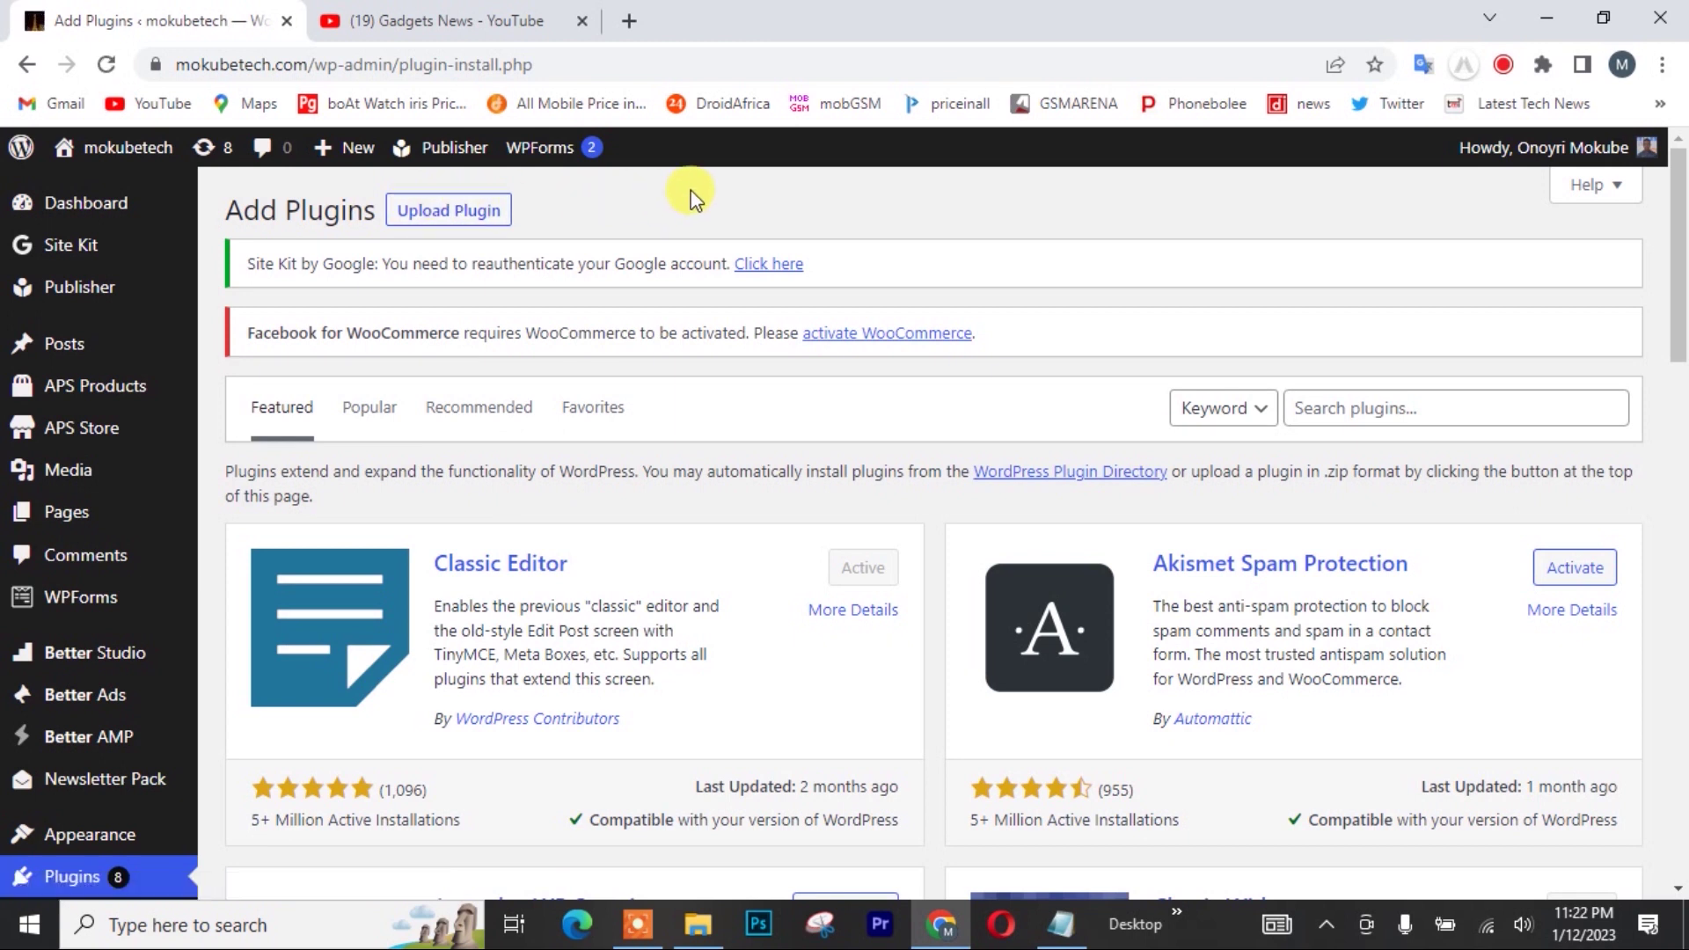
pyautogui.click(466, 213)
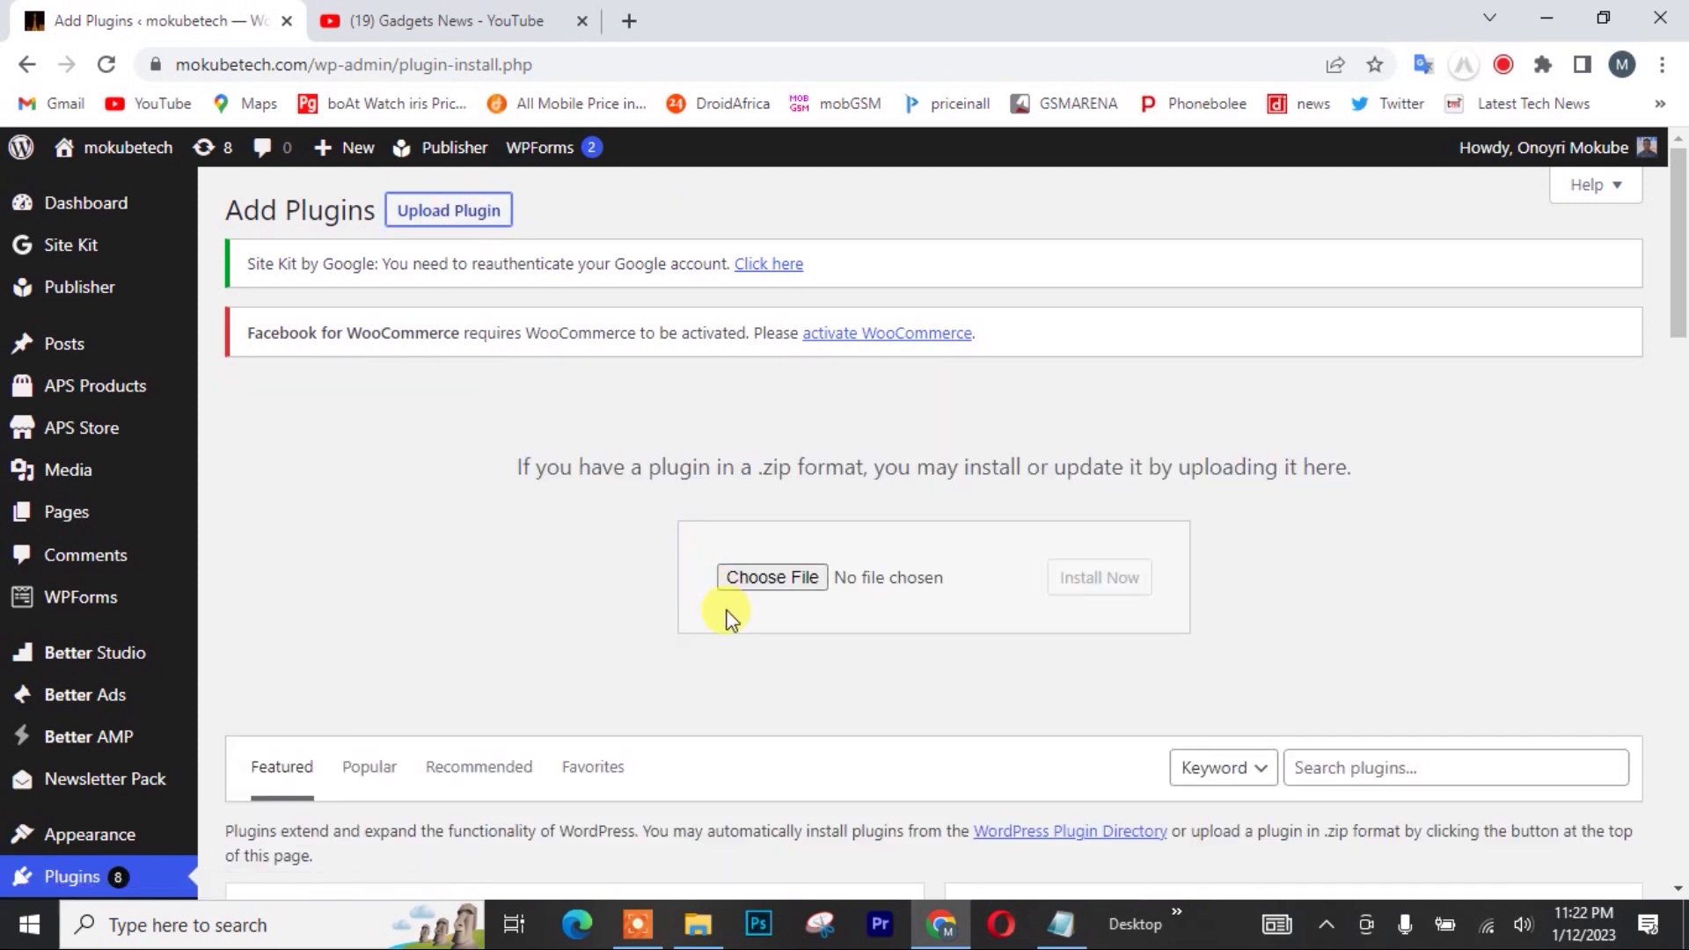
pyautogui.click(765, 578)
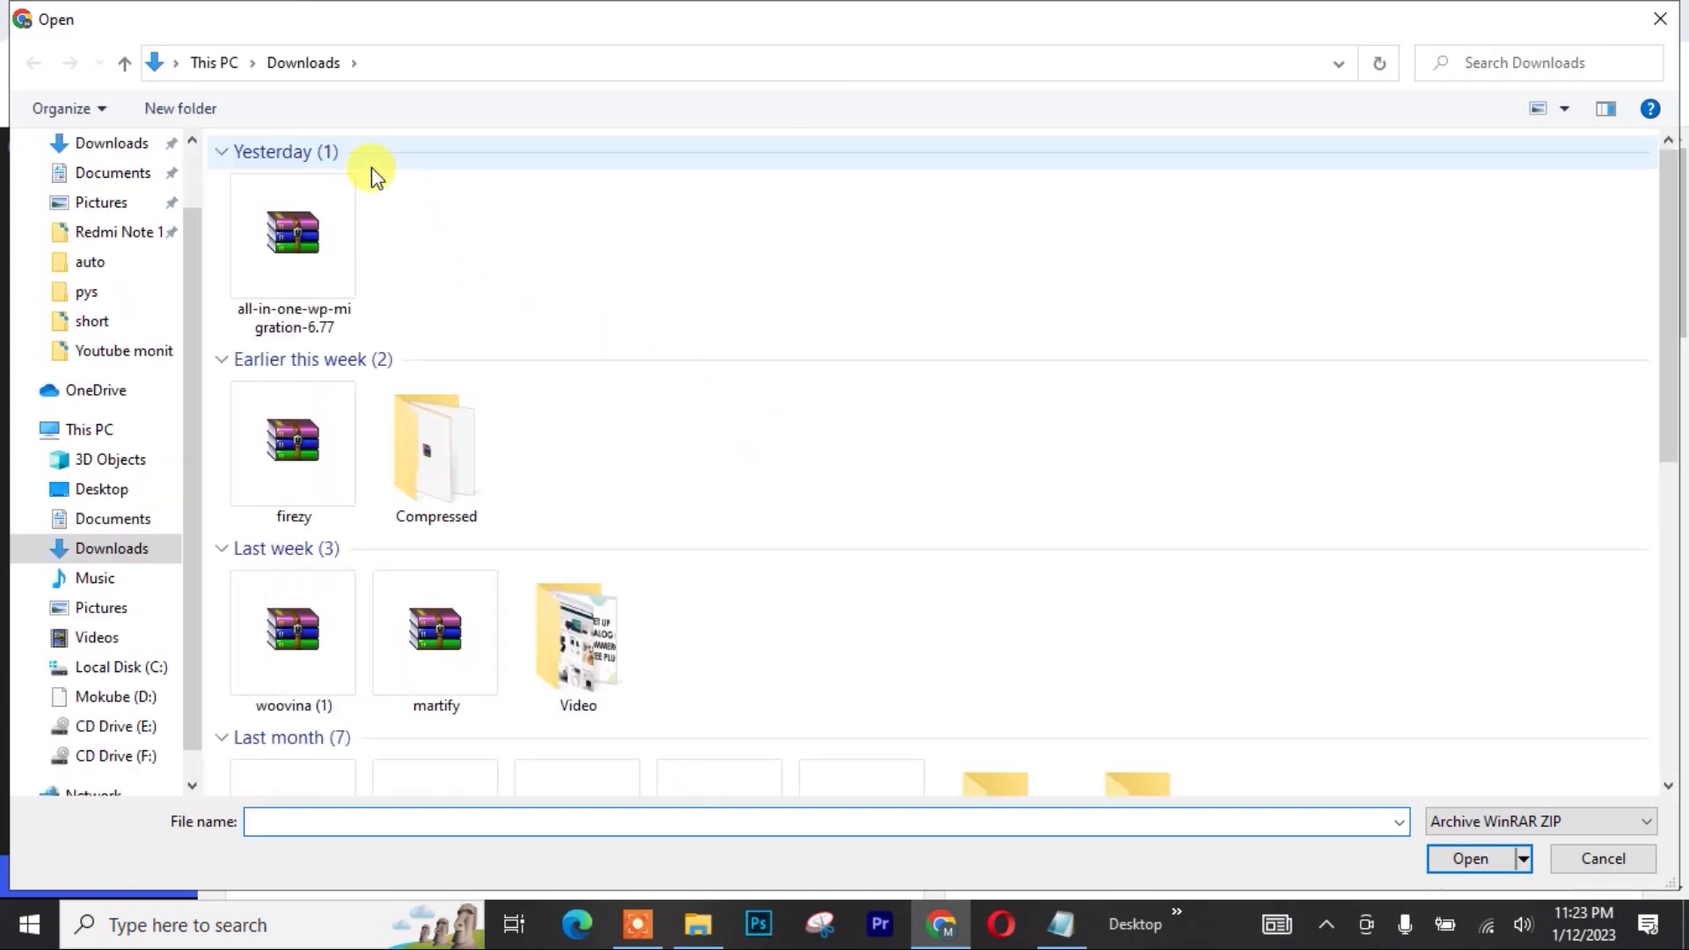
pyautogui.click(293, 261)
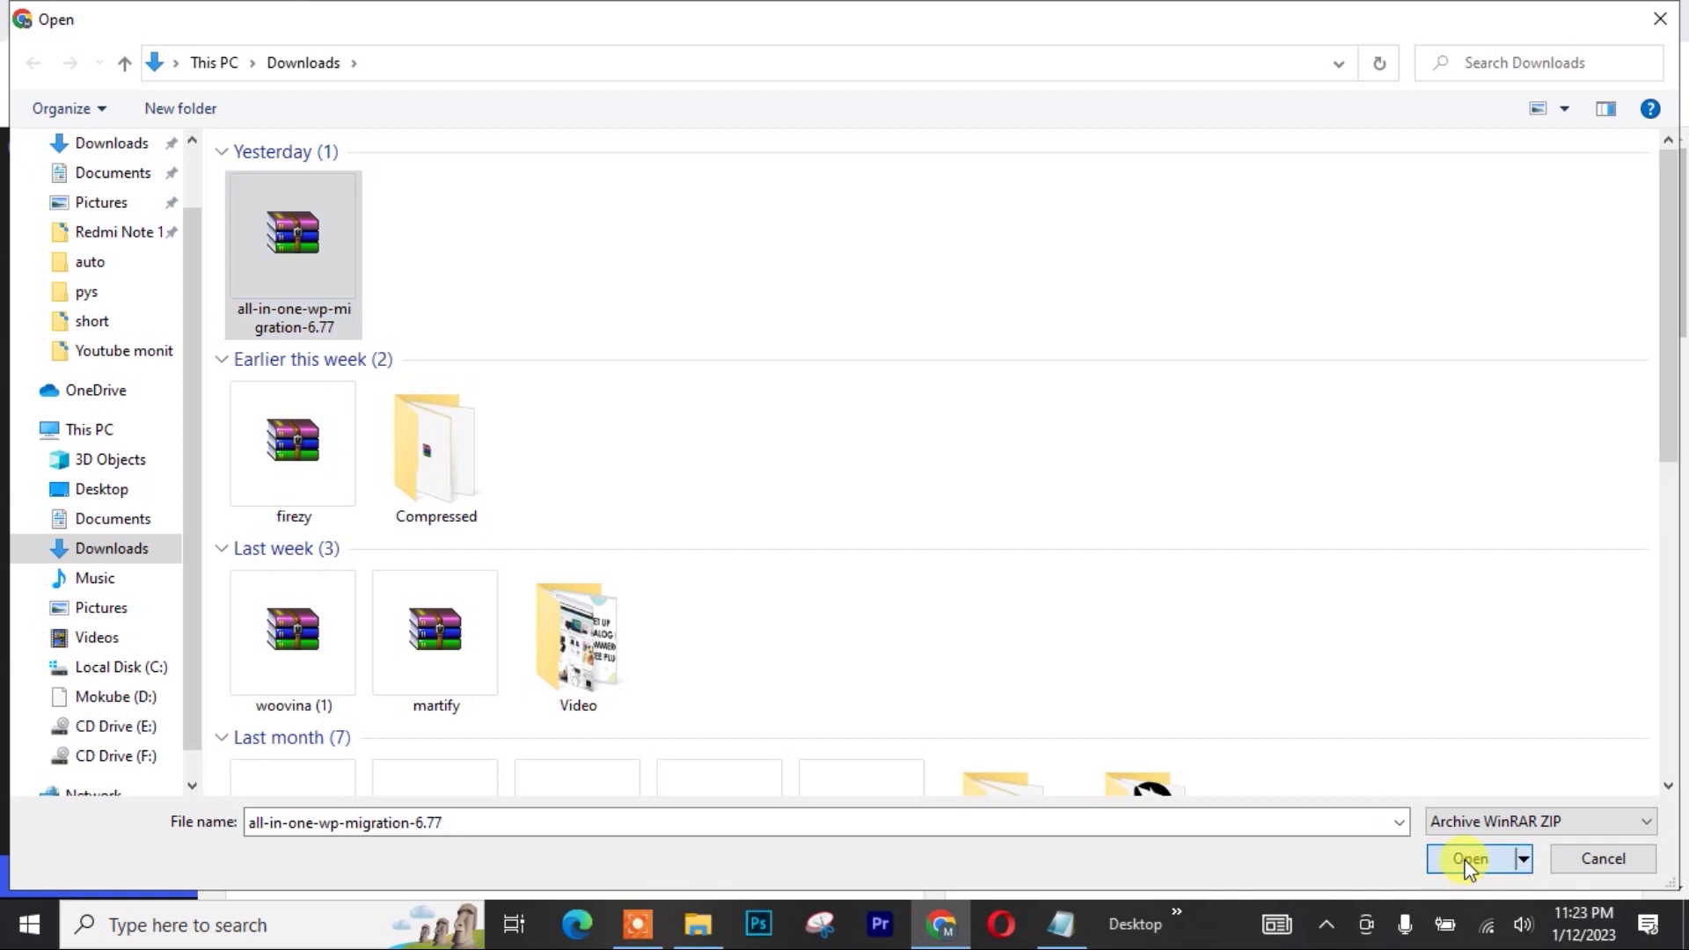
pyautogui.click(1467, 860)
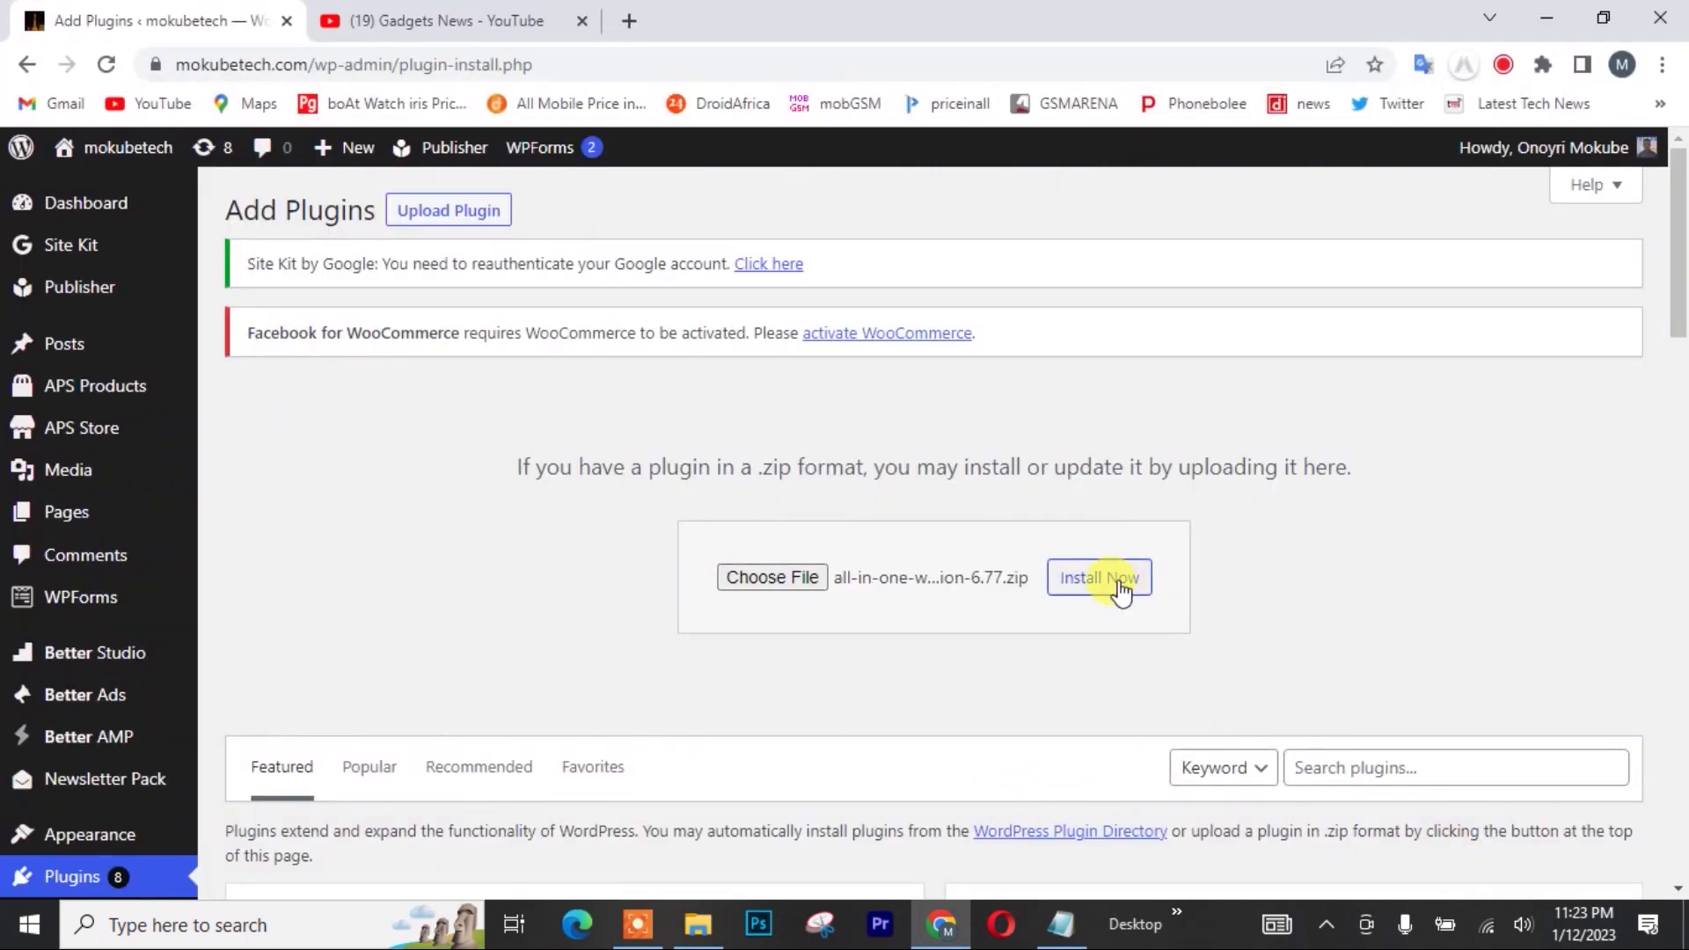
pyautogui.click(1120, 589)
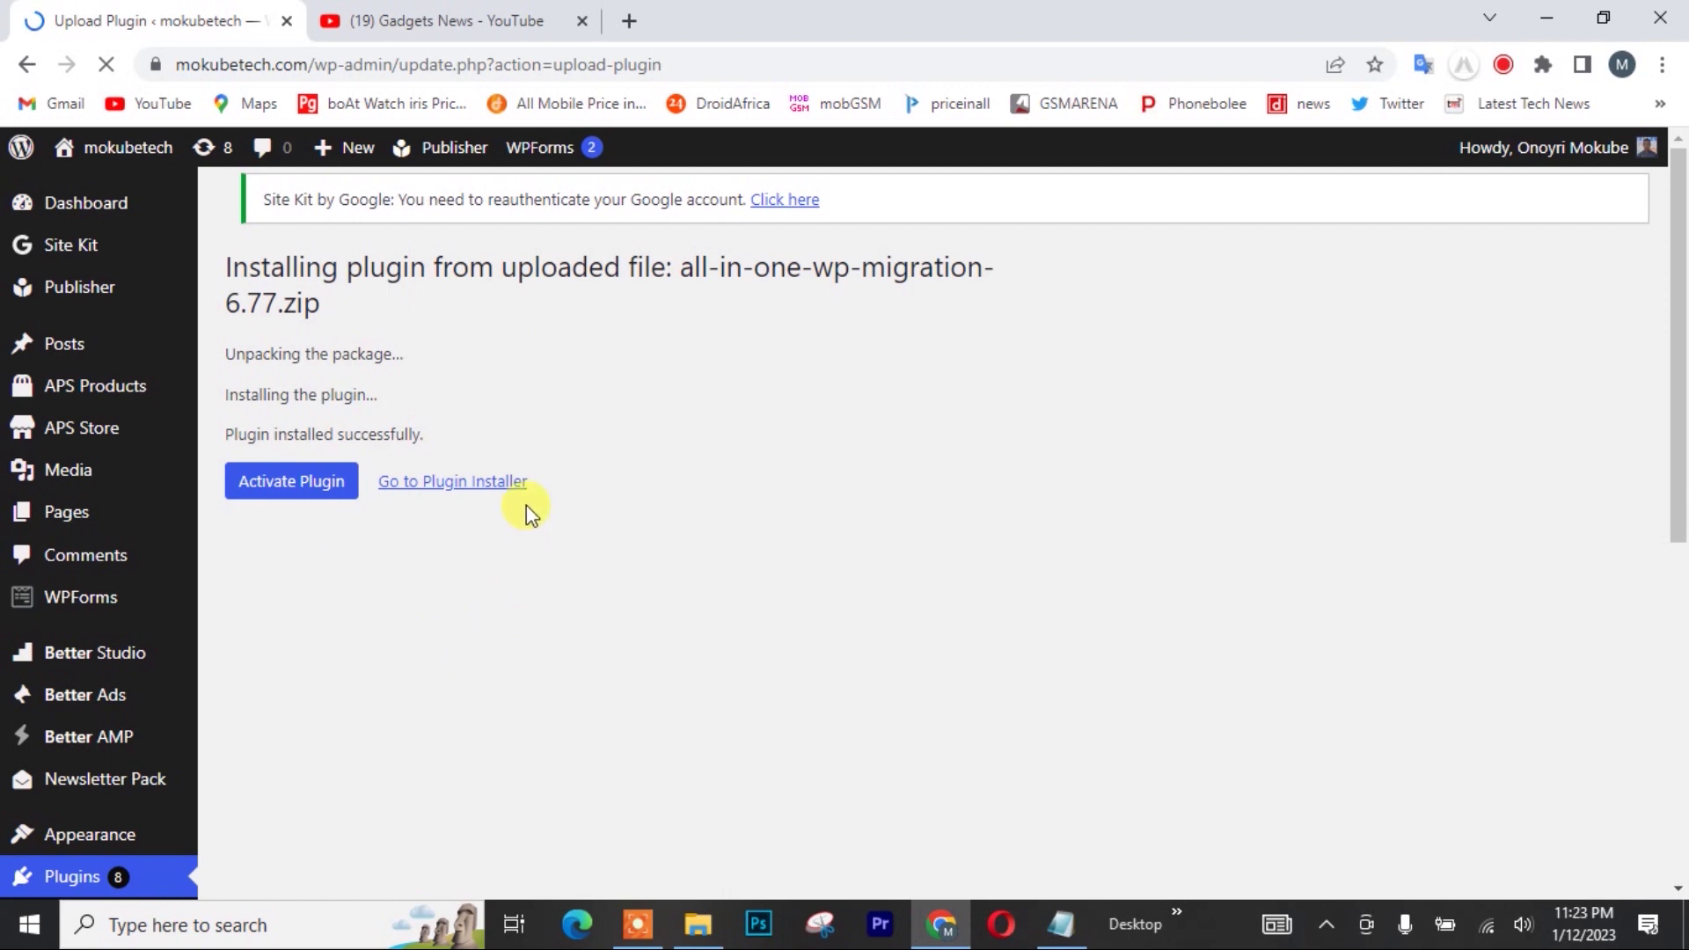
pyautogui.click(452, 497)
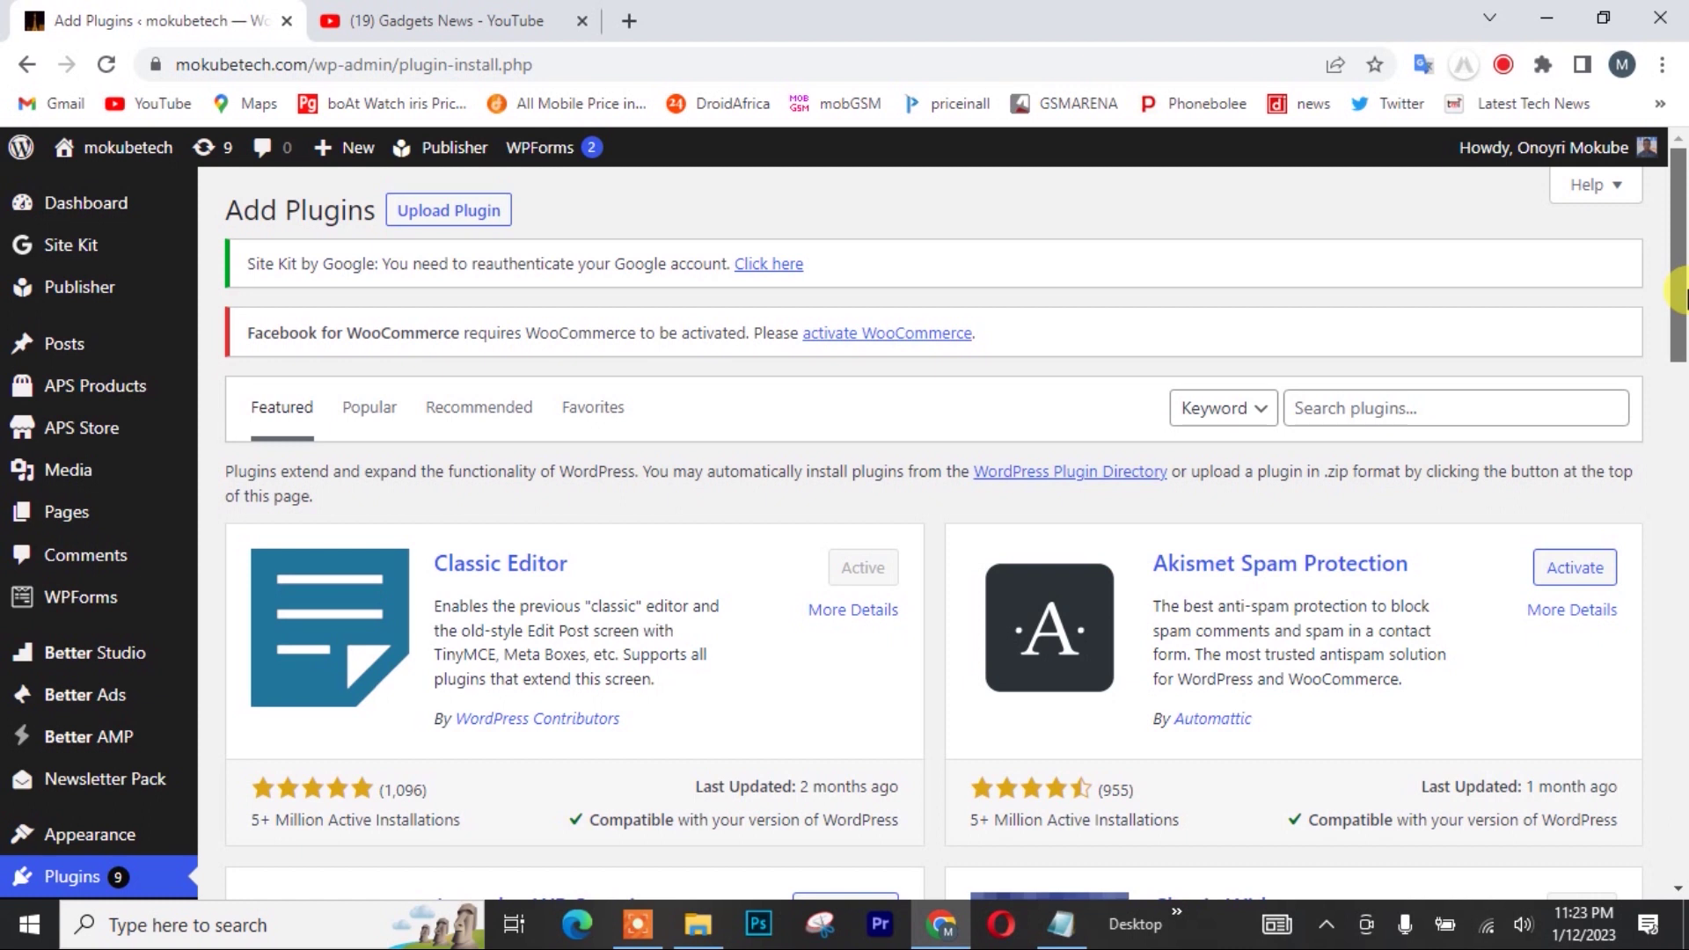
# - Return to the Installed Plugins list
pyautogui.scroll(-1, 1682, 299)
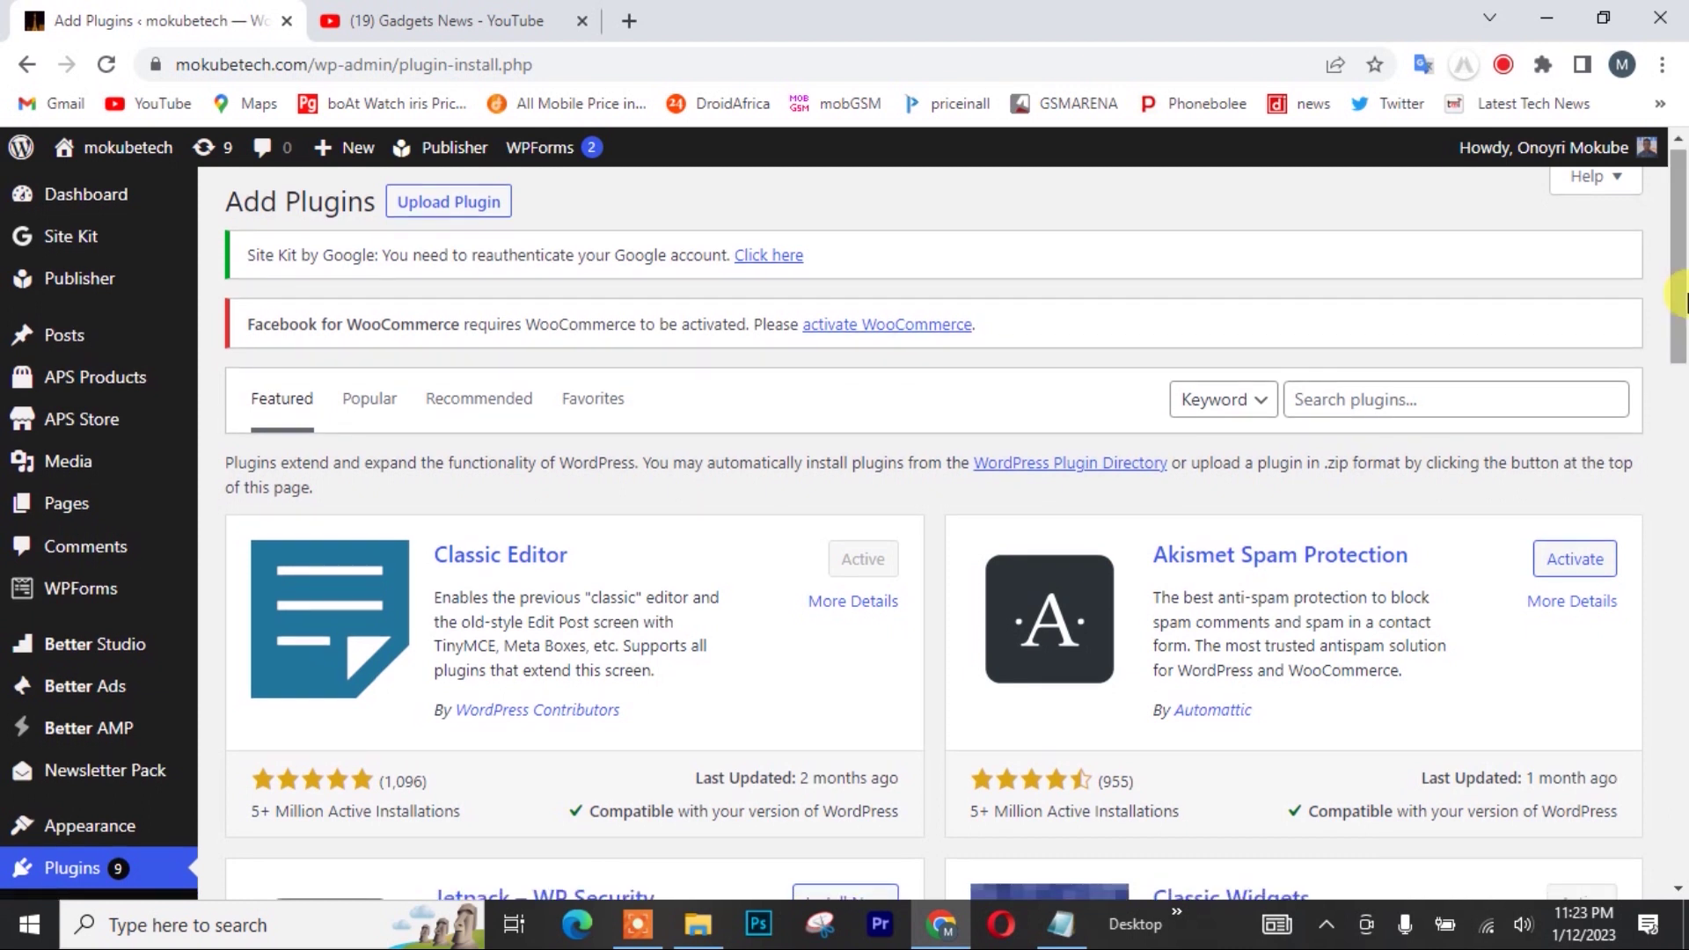
pyautogui.scroll(-3, 1682, 326)
pyautogui.scroll(-2, 1682, 332)
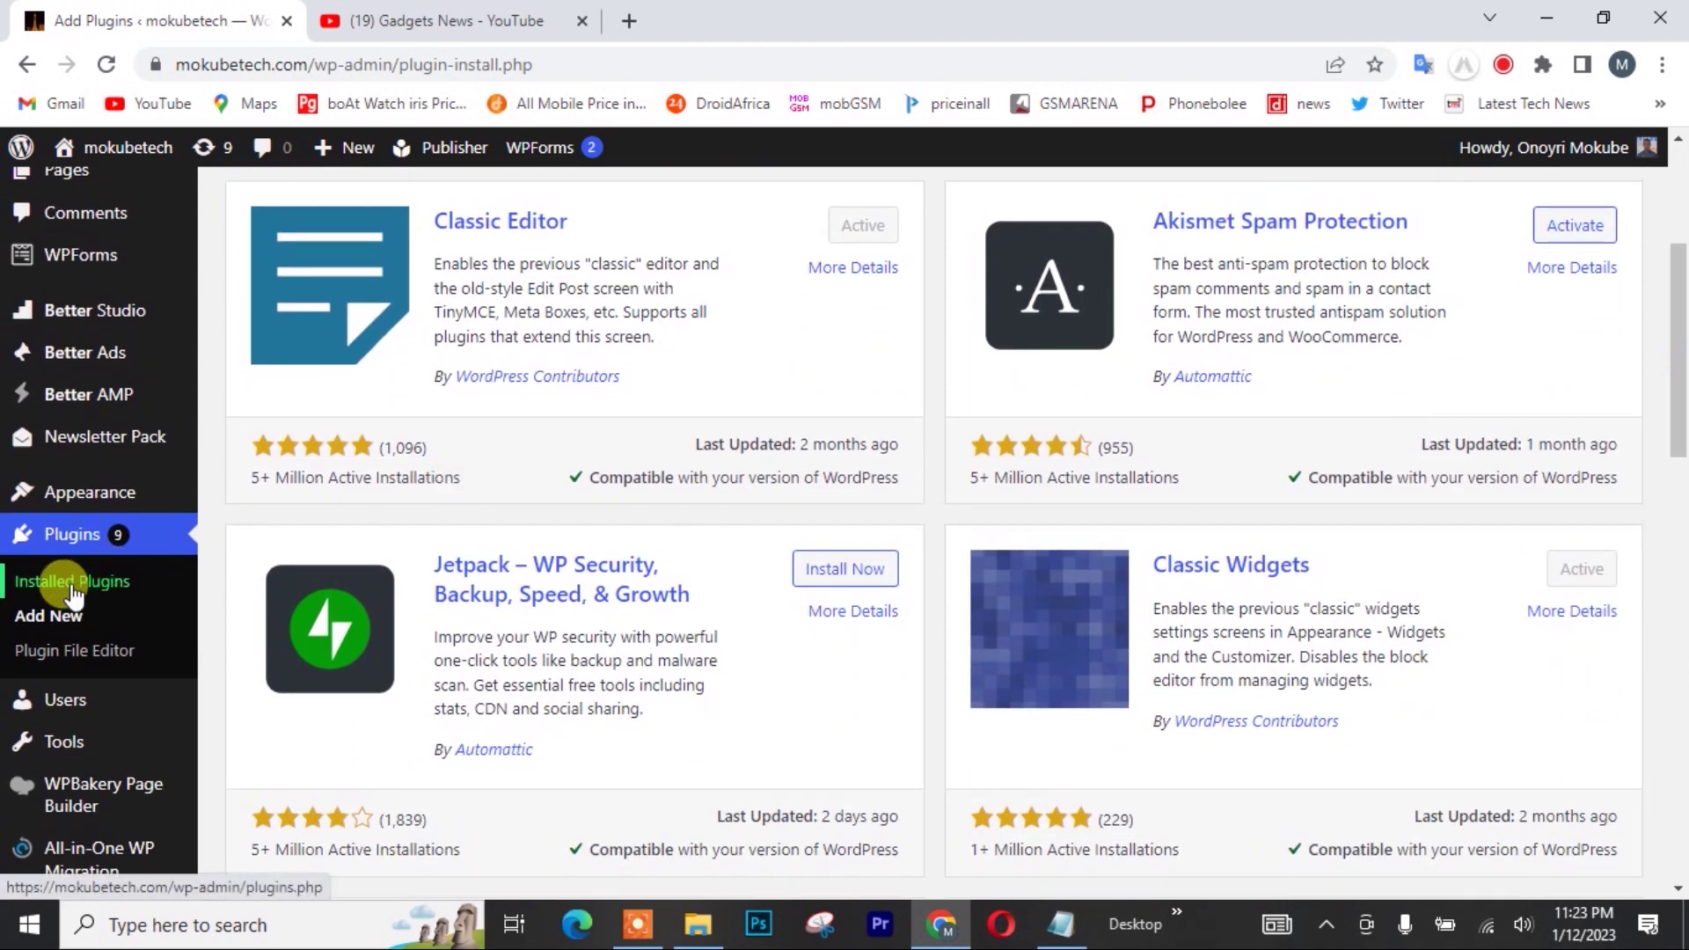
pyautogui.click(73, 584)
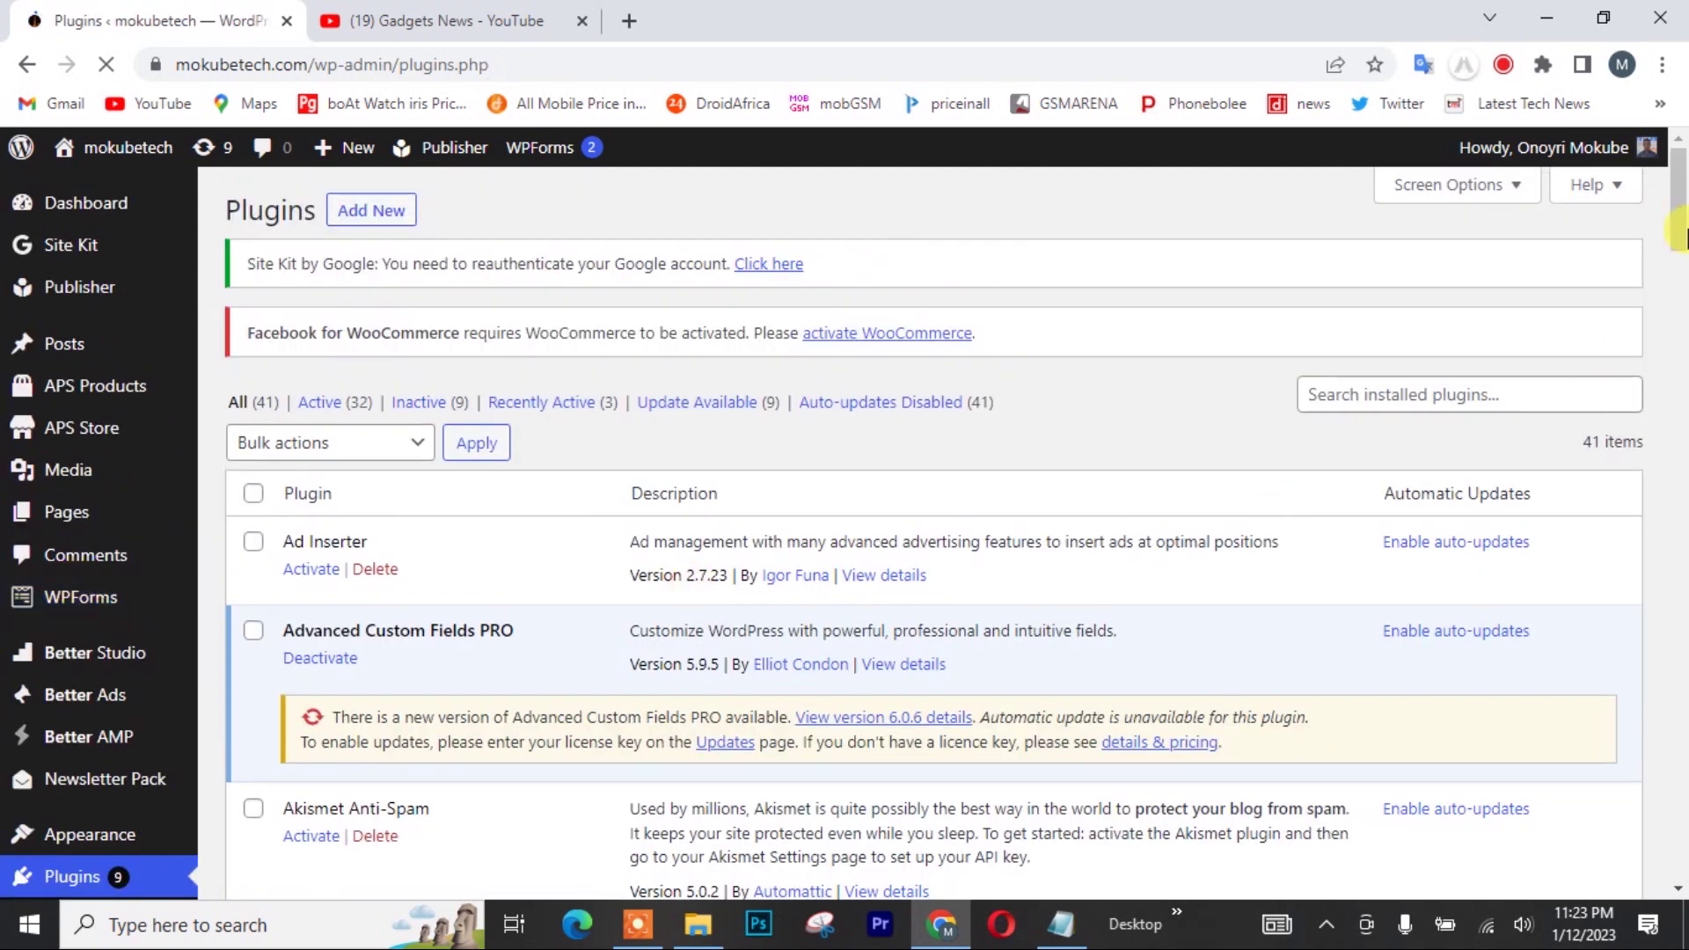
# - Deactivate All-in-One WP Migration 7.69, leaving 31 active and 10 inactive plugins
pyautogui.moveTo(1680, 207); pyautogui.dragTo(1682, 262)
pyautogui.scroll(-1, 1682, 262)
pyautogui.scroll(-1, 1676, 277)
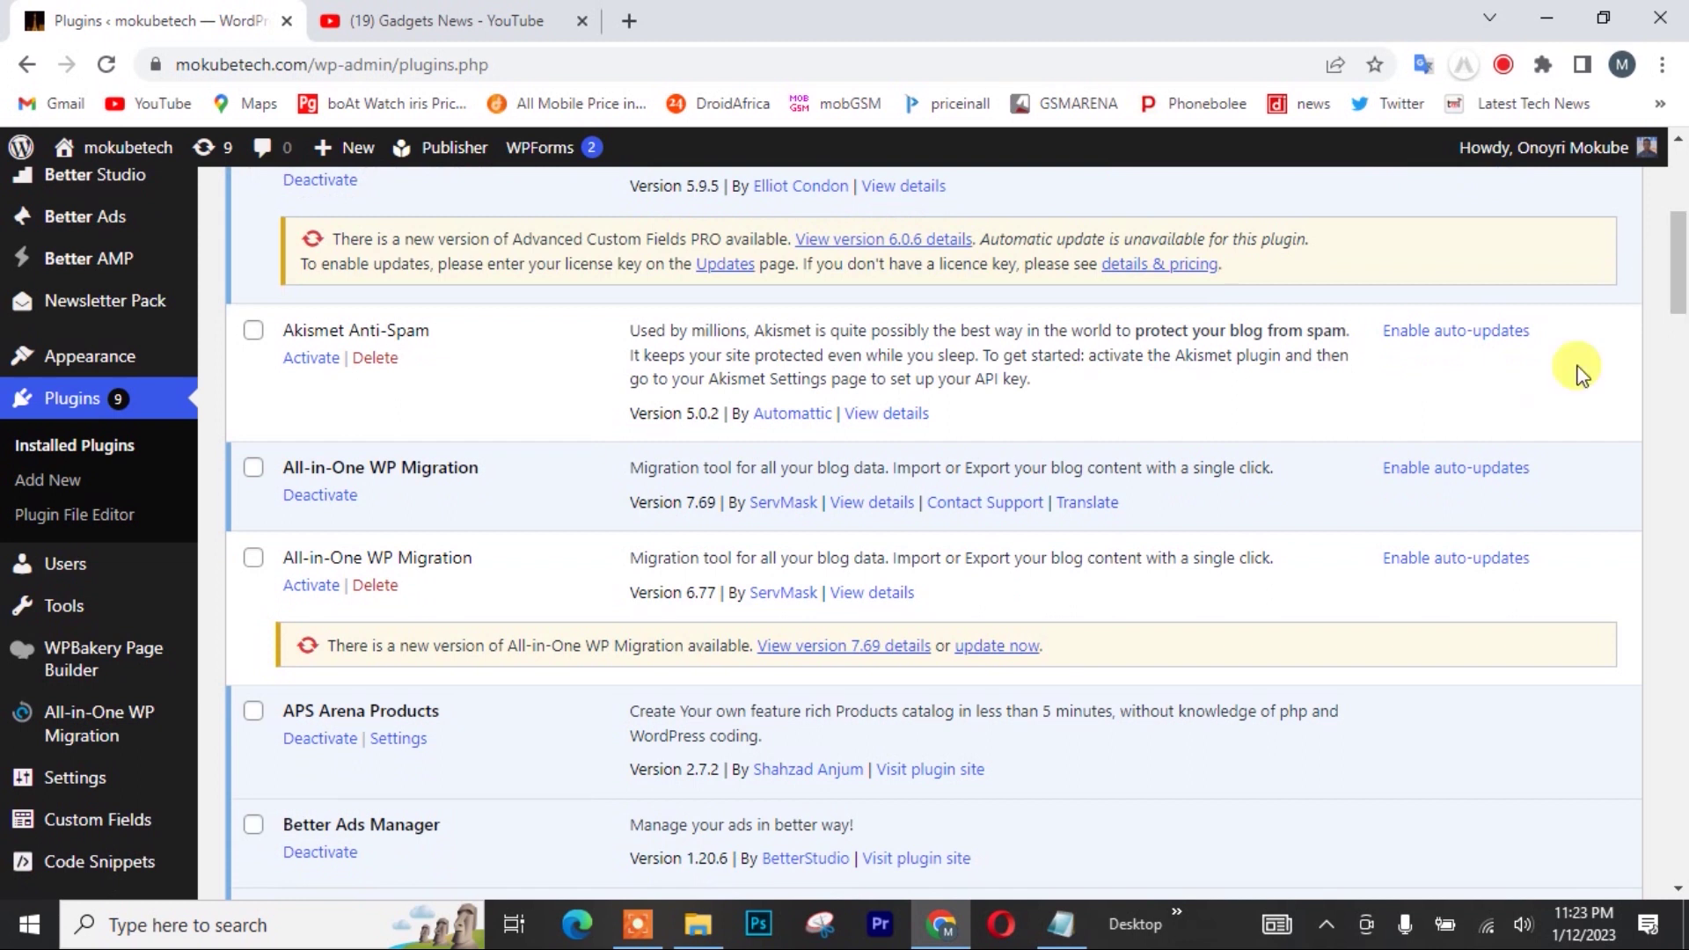
pyautogui.click(321, 497)
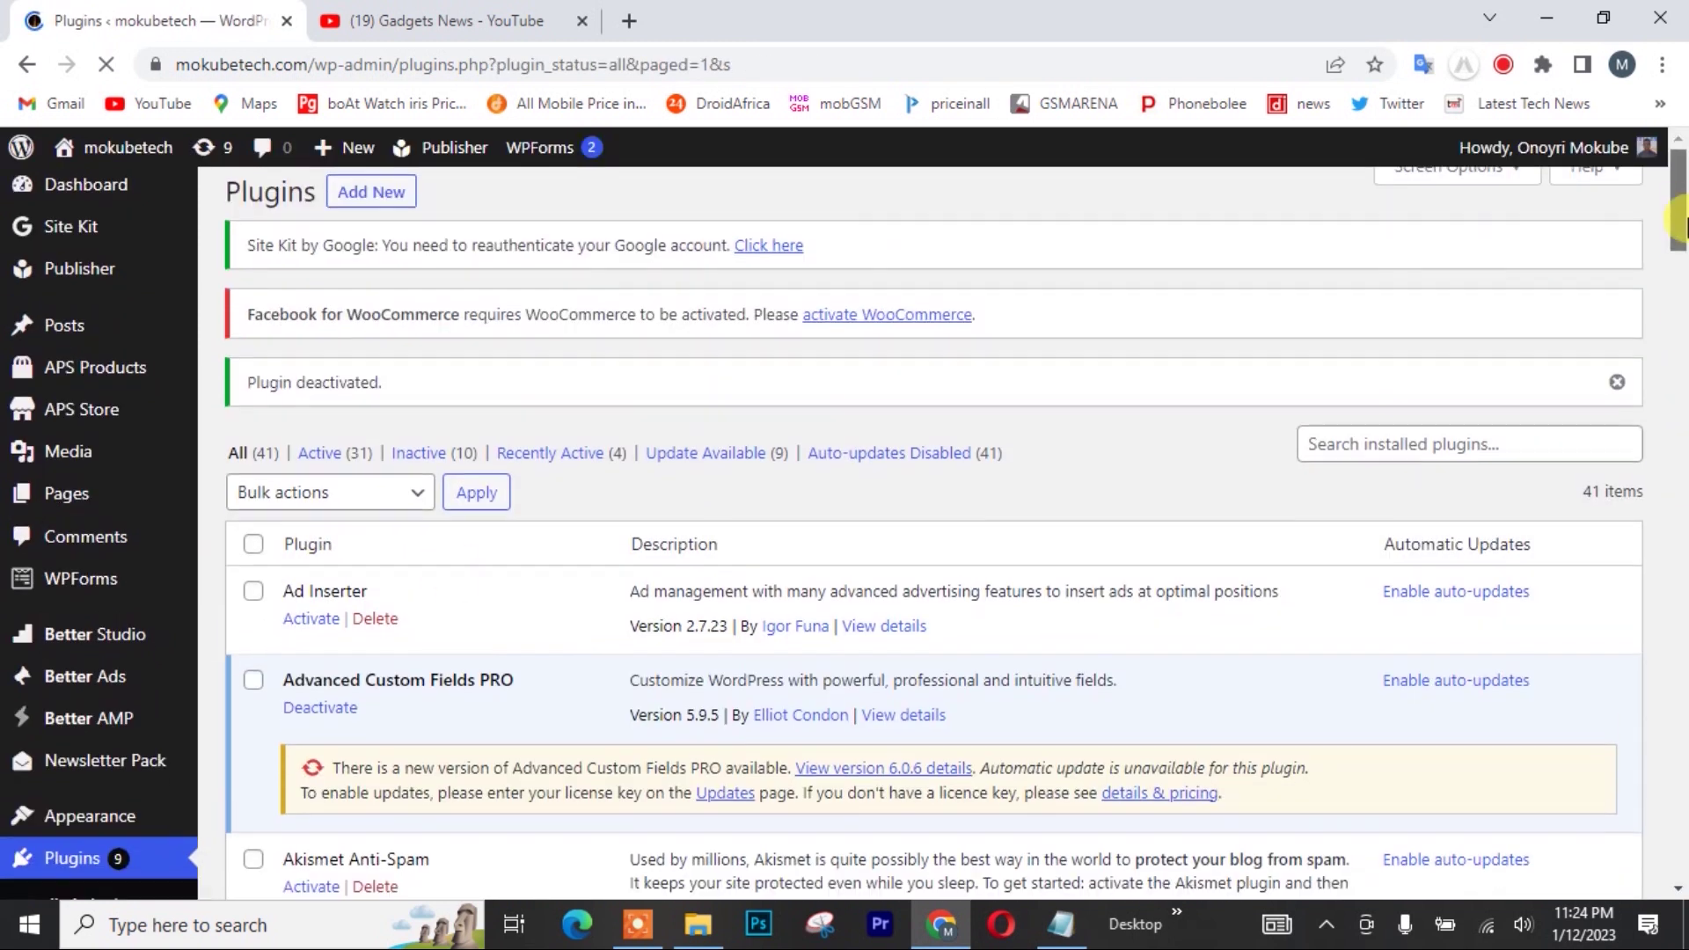
# - Activate All-in-One WP Migration 6.77, bringing the count to 32 active plugins
pyautogui.scroll(-5, 1680, 224)
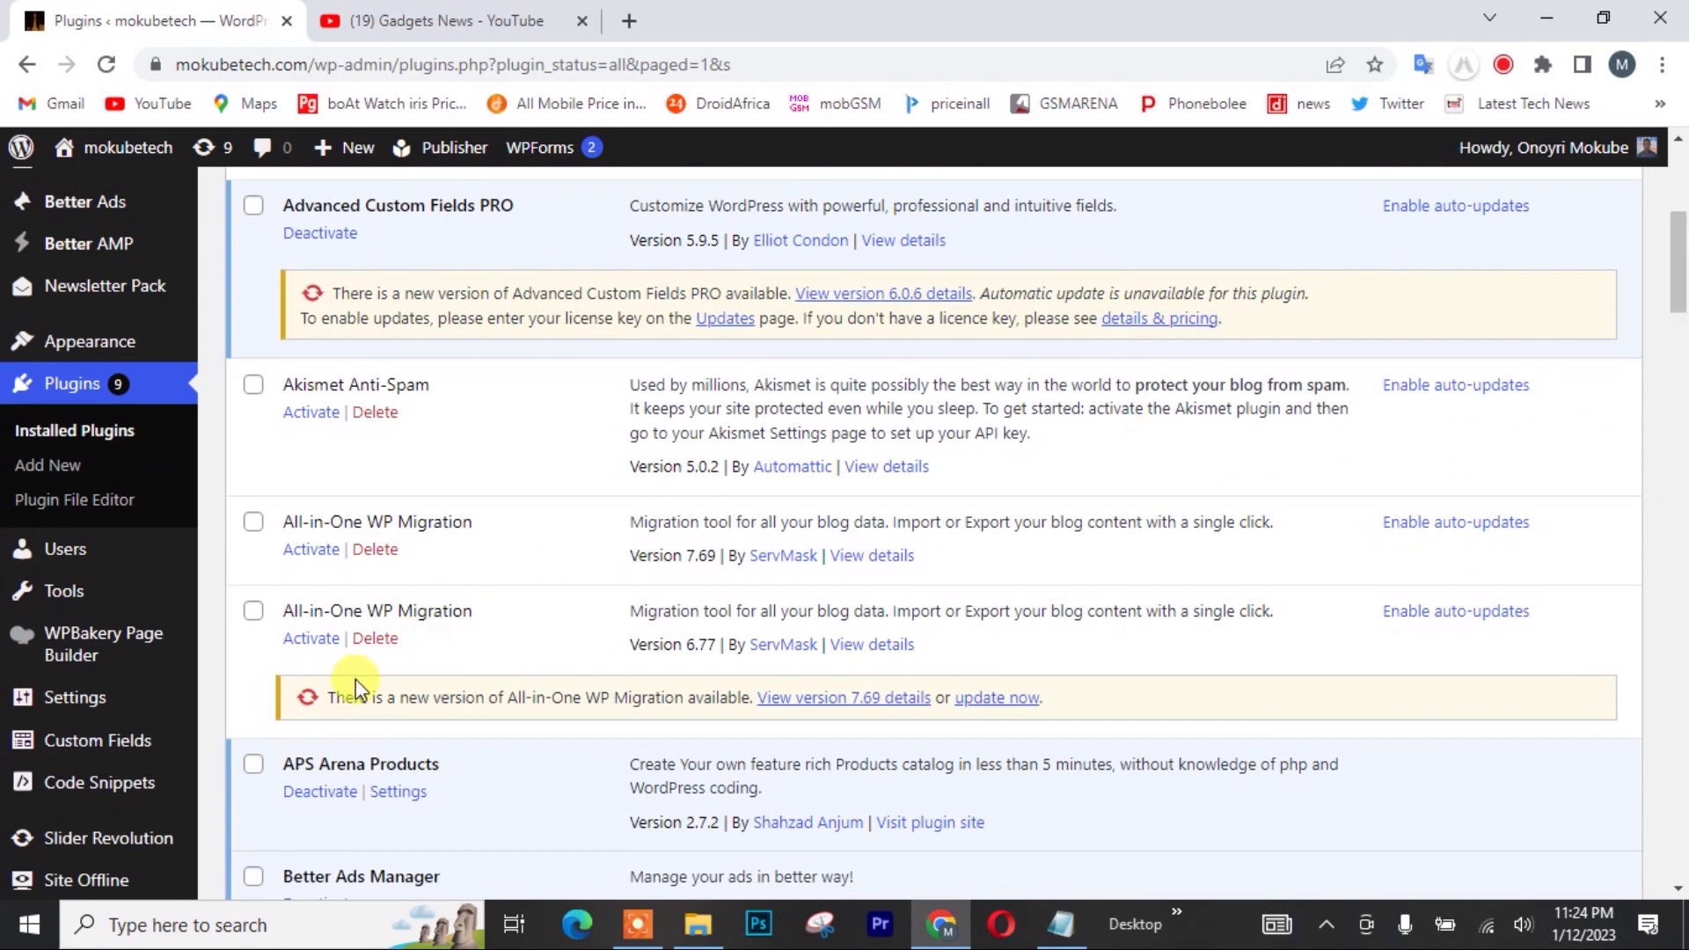
pyautogui.click(310, 637)
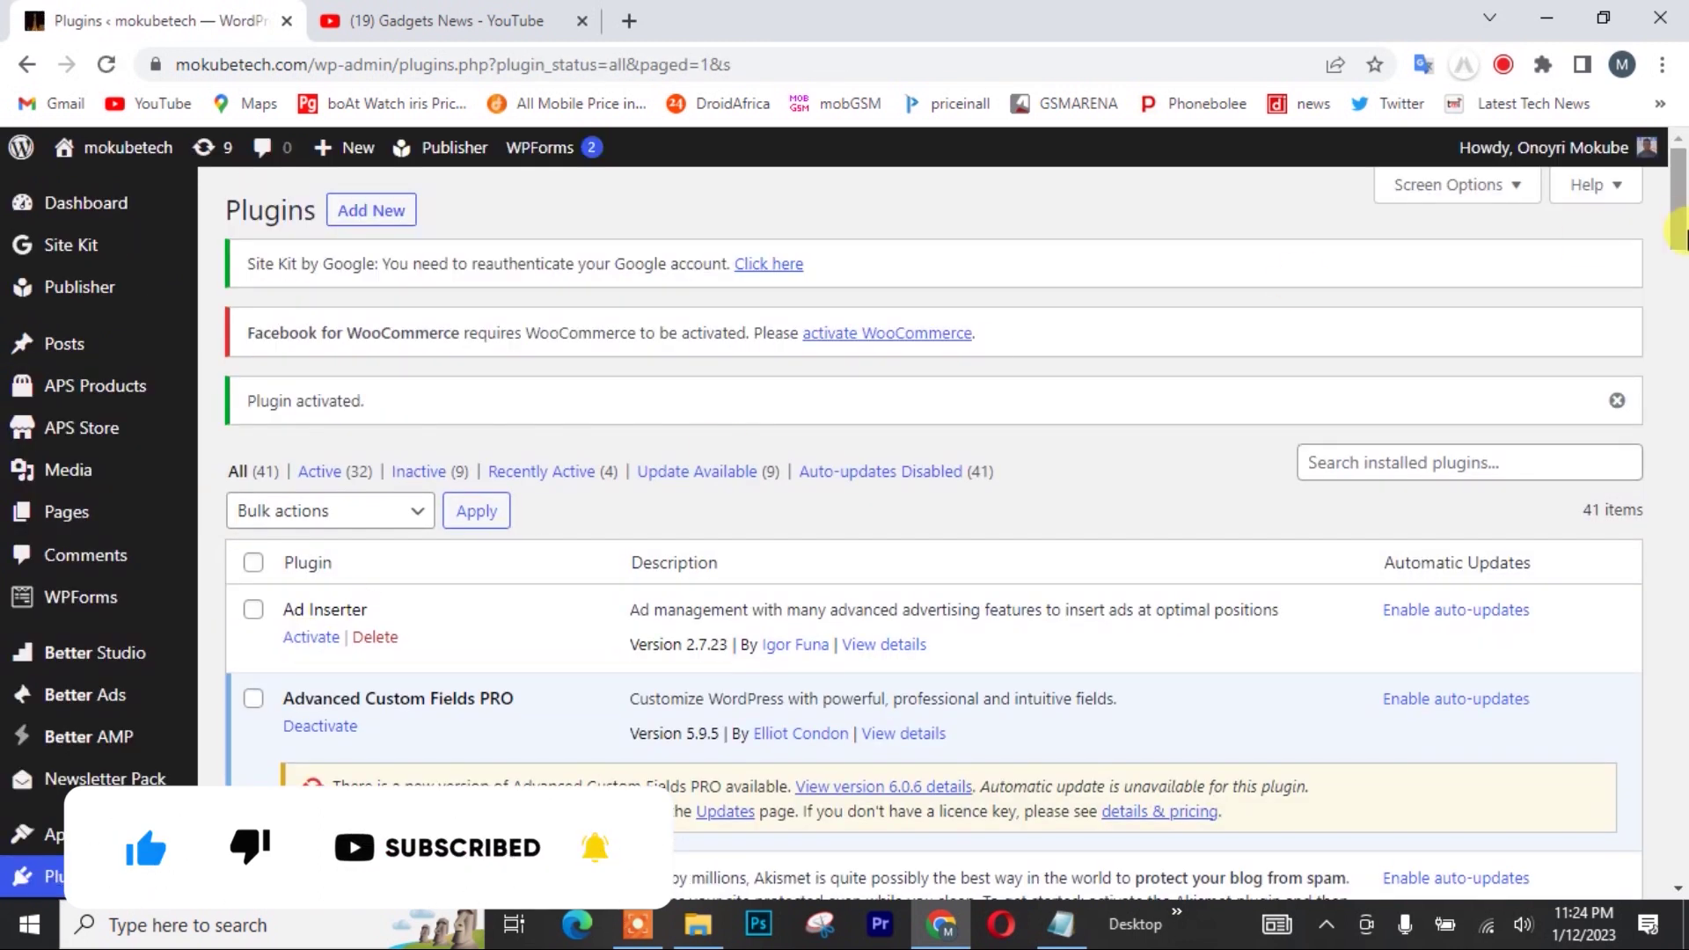
pyautogui.scroll(-9, 1678, 229)
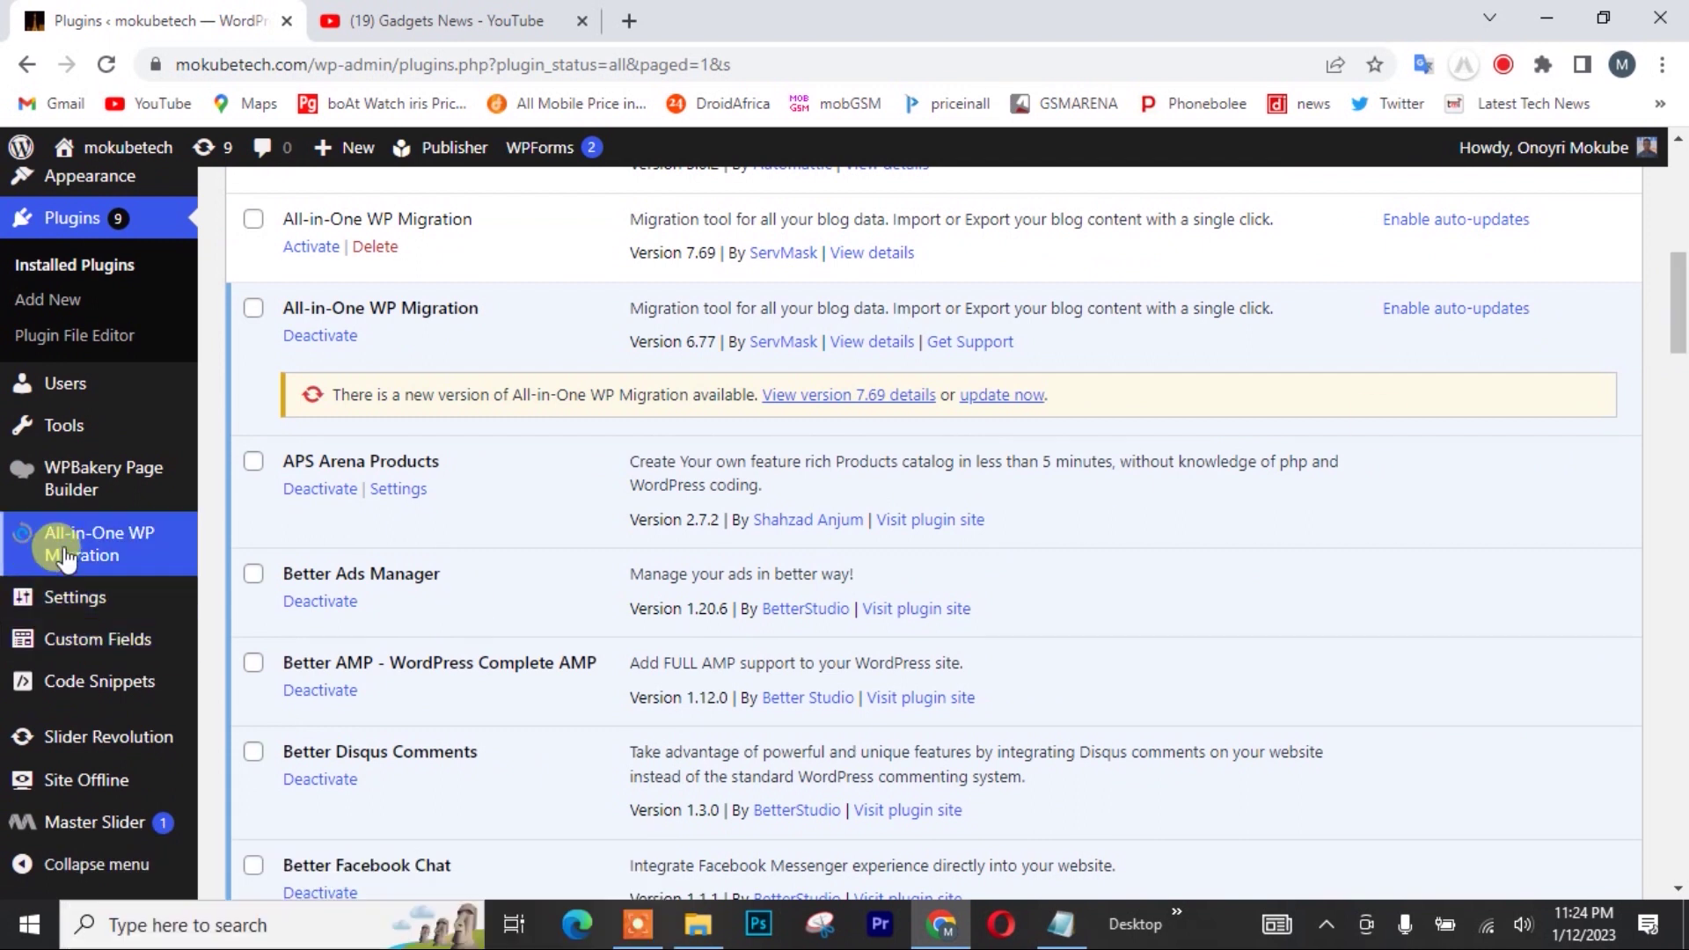
pyautogui.moveTo(64, 556)
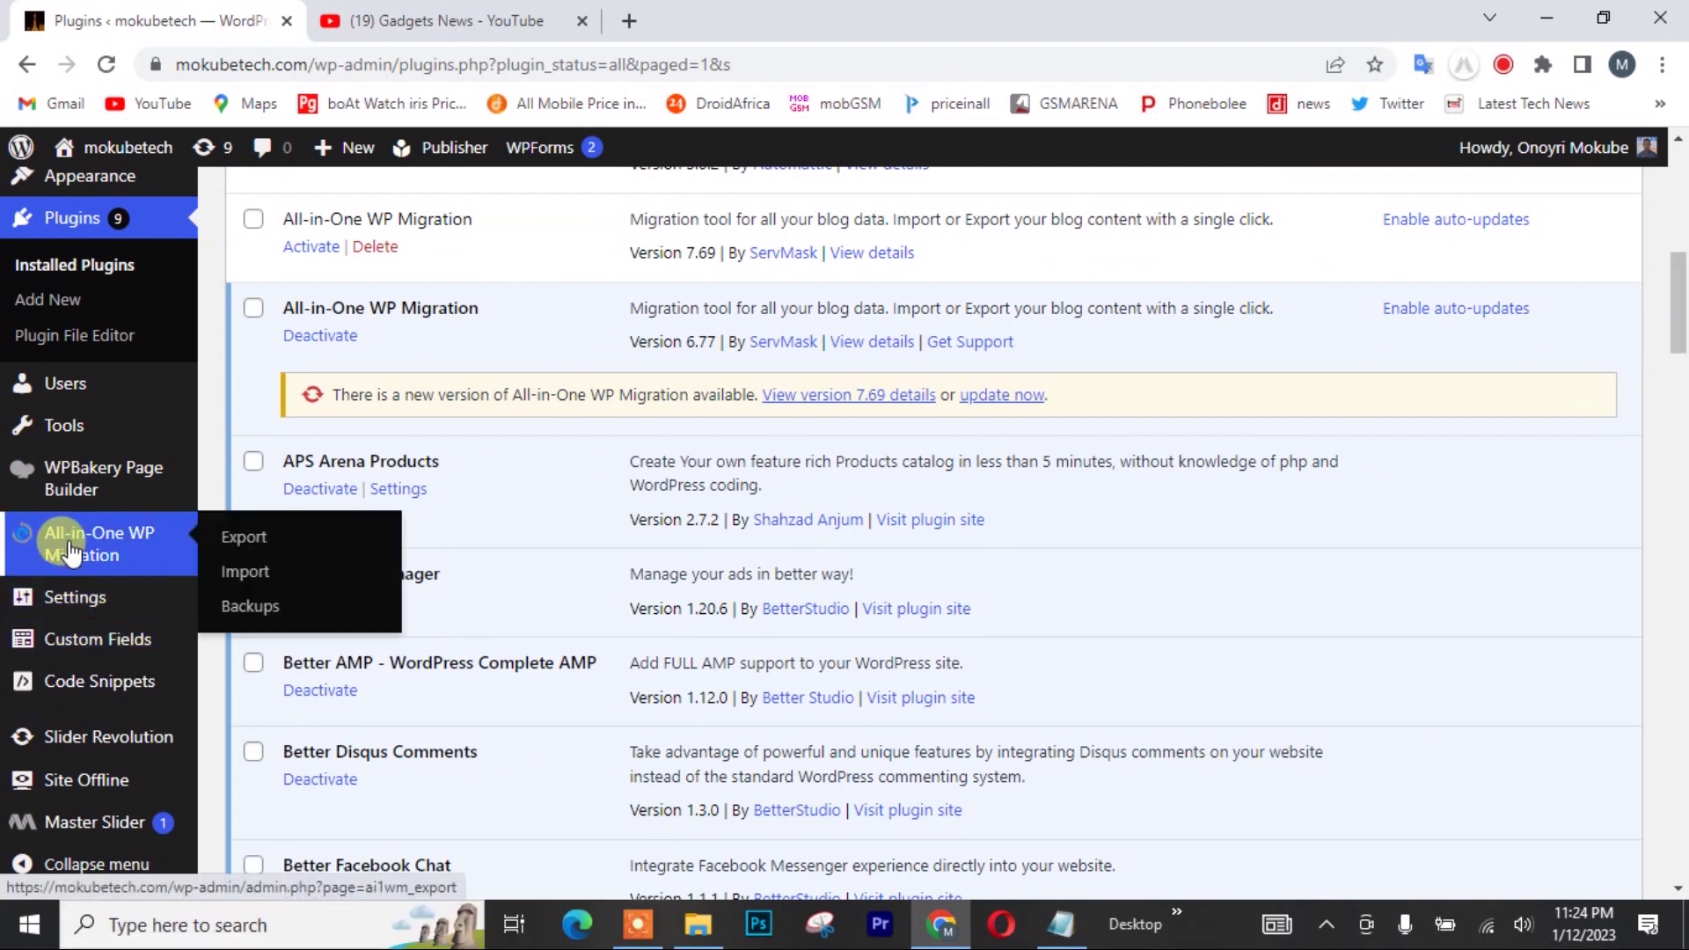
# - Open the All-in-One WP Migration Import page showing the 10 GB limit and expand Import From
pyautogui.click(234, 577)
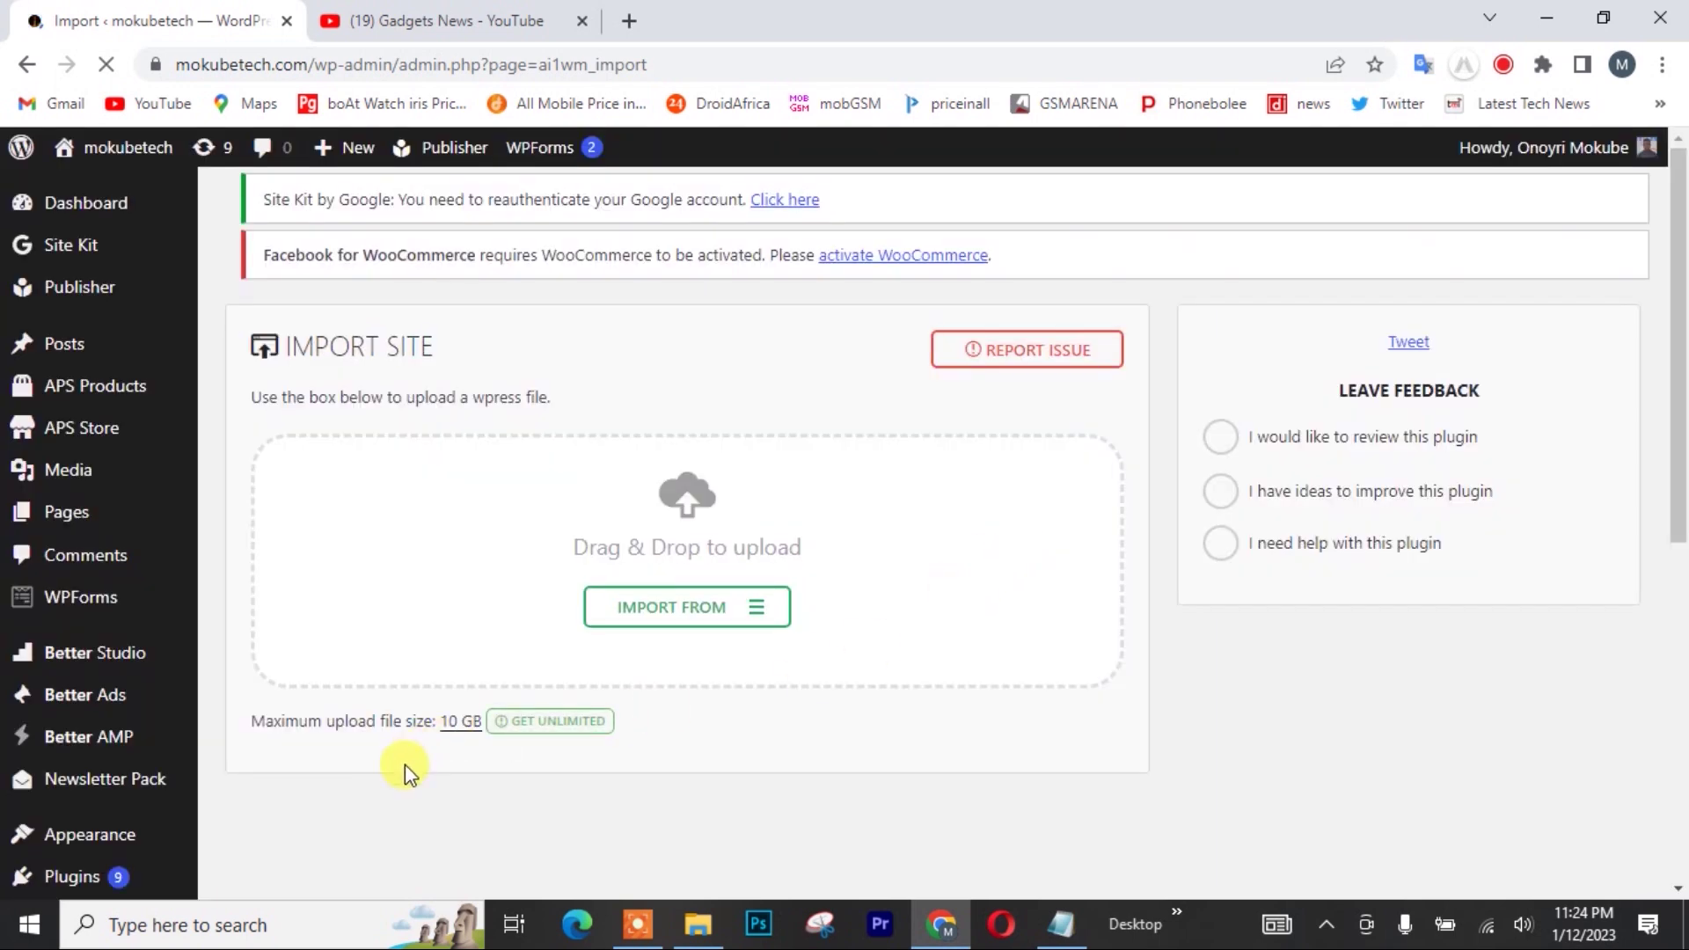
pyautogui.moveTo(1680, 440); pyautogui.dragTo(1680, 459)
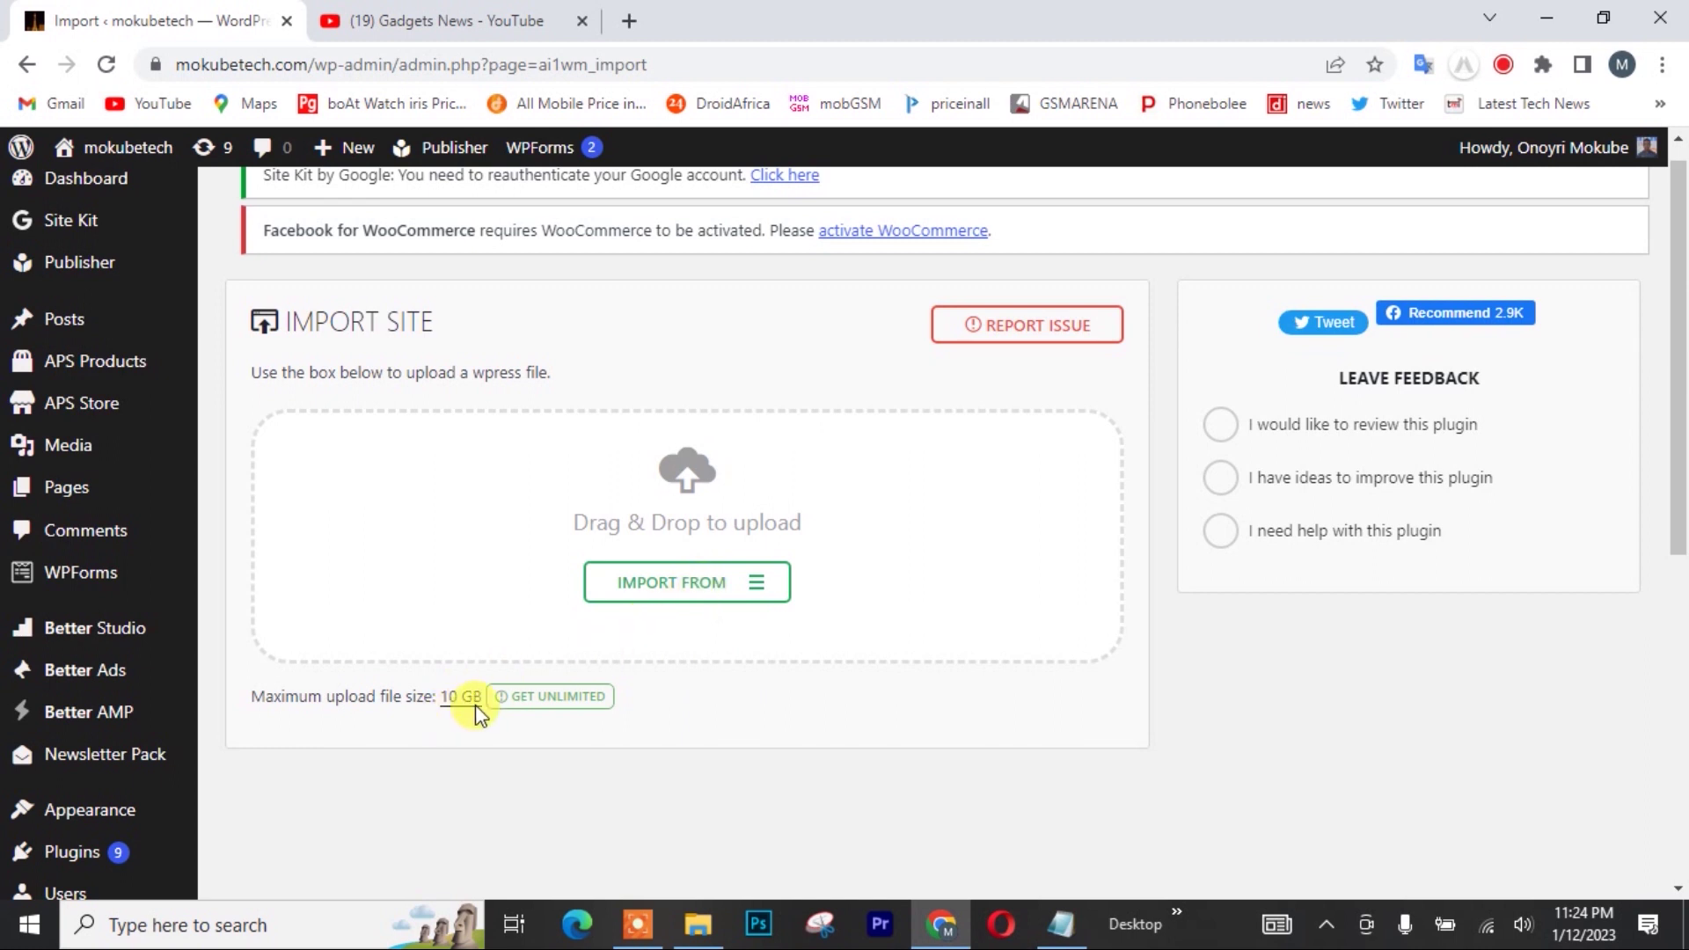
pyautogui.click(667, 596)
# - Import the mokubetech .wpress backup from a local file, starting at 0.00%
pyautogui.click(677, 619)
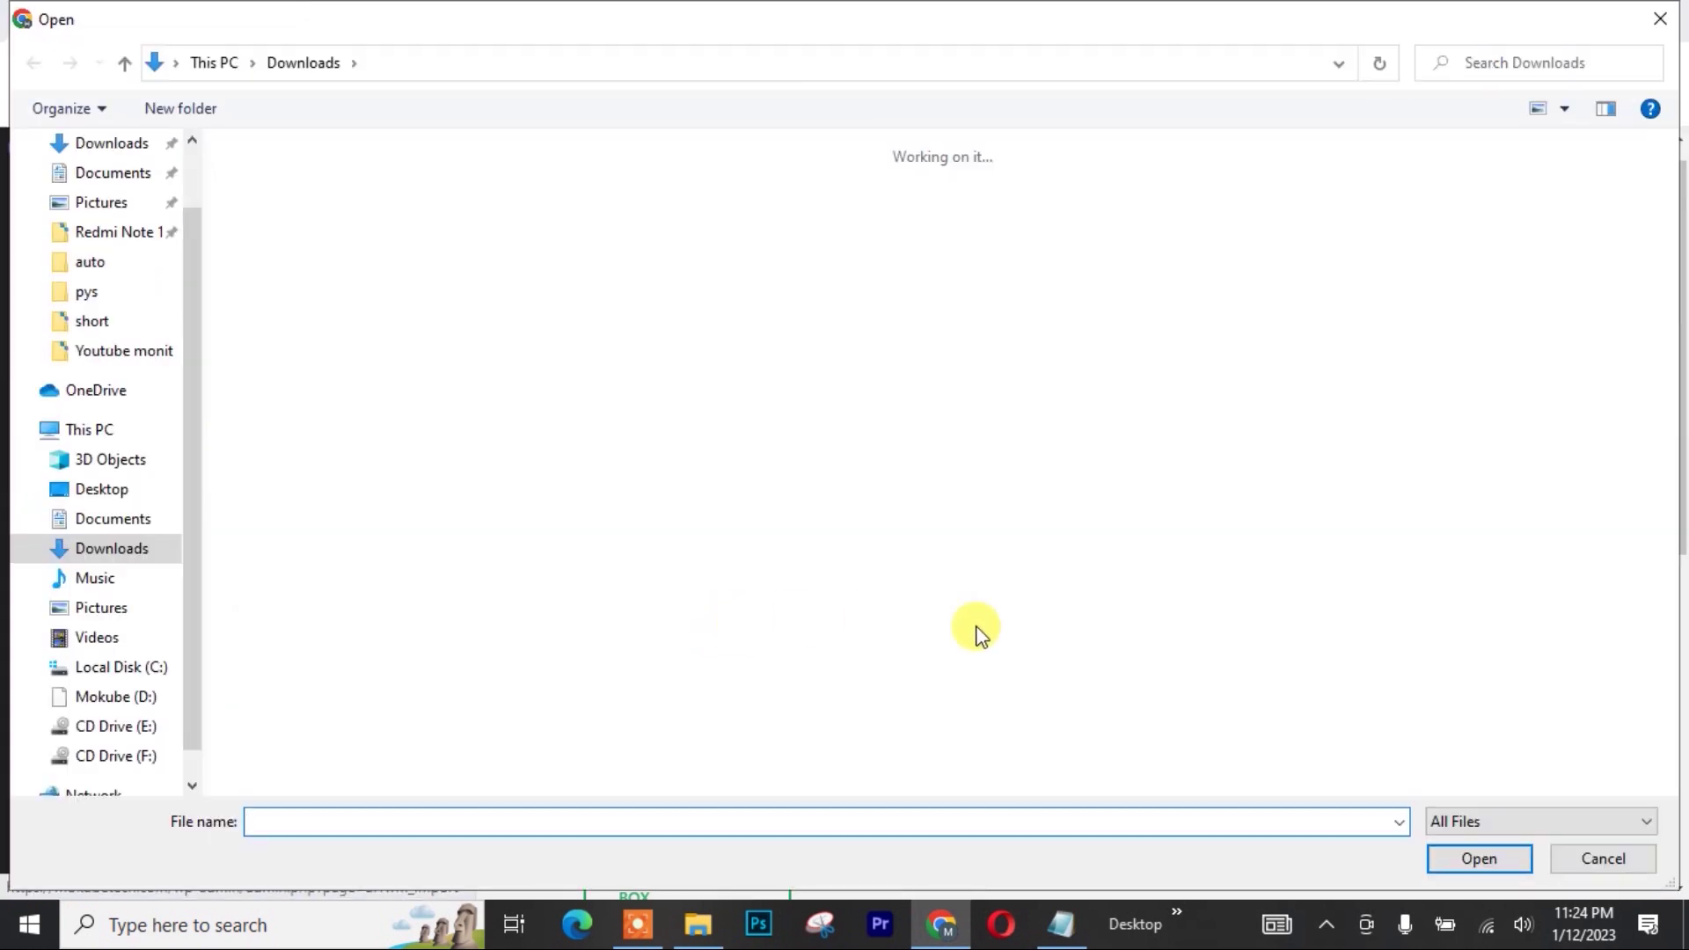
pyautogui.scroll(-5, 1669, 787)
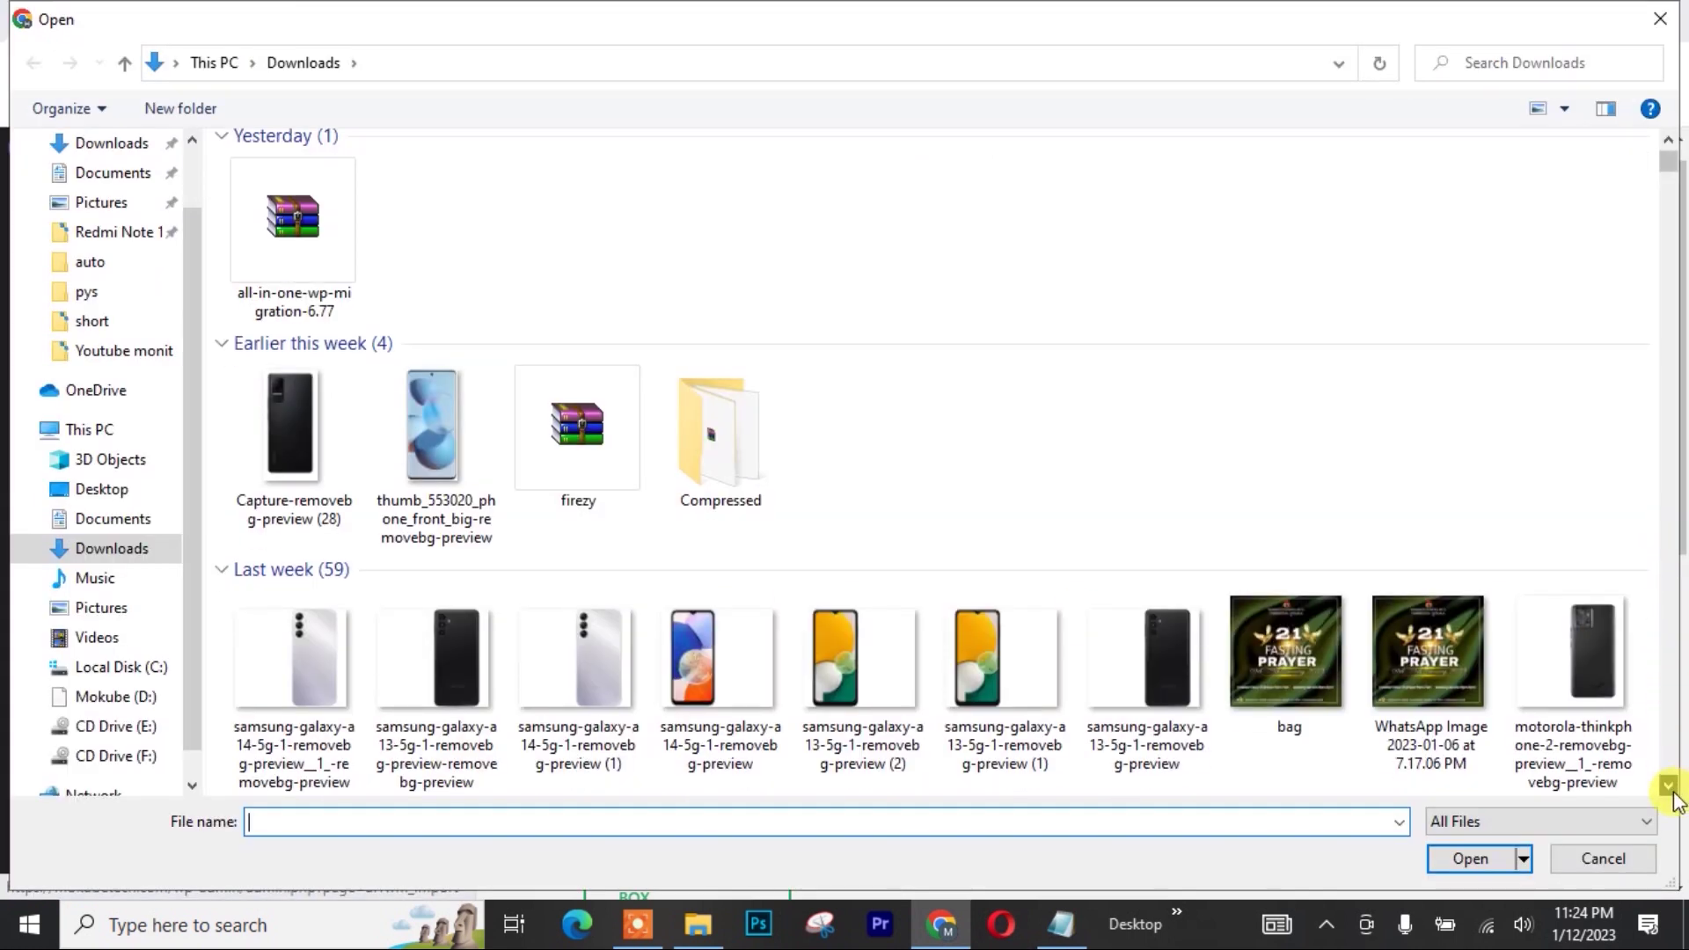
pyautogui.scroll(-5, 1671, 796)
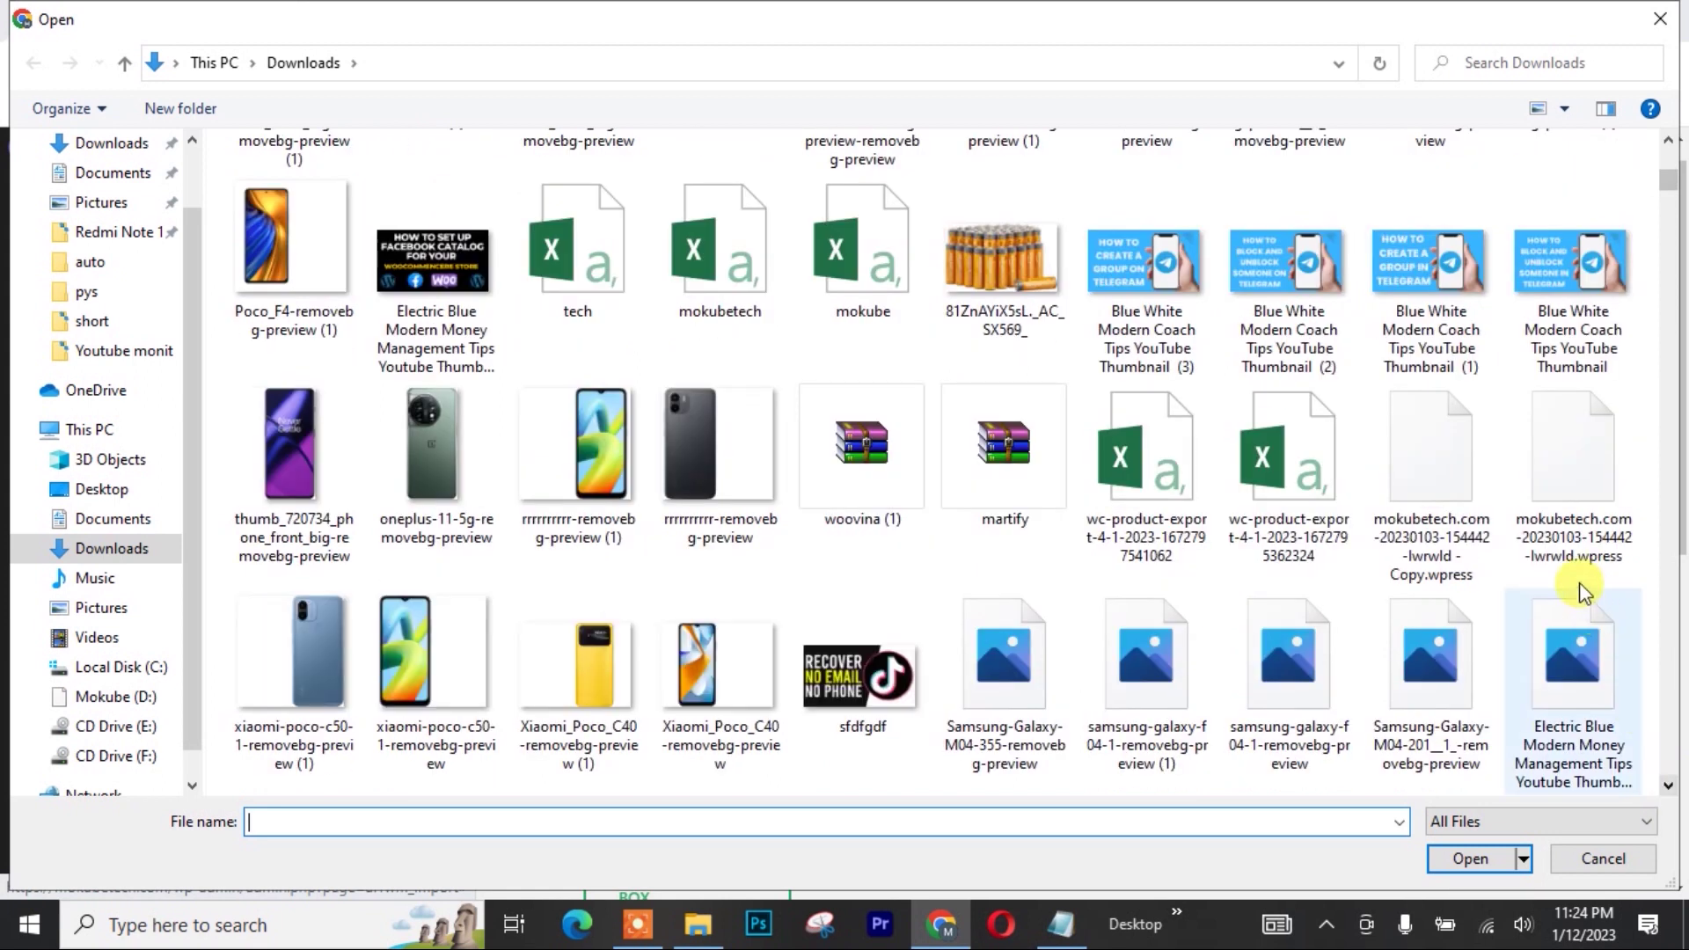
pyautogui.click(1583, 493)
pyautogui.click(1462, 860)
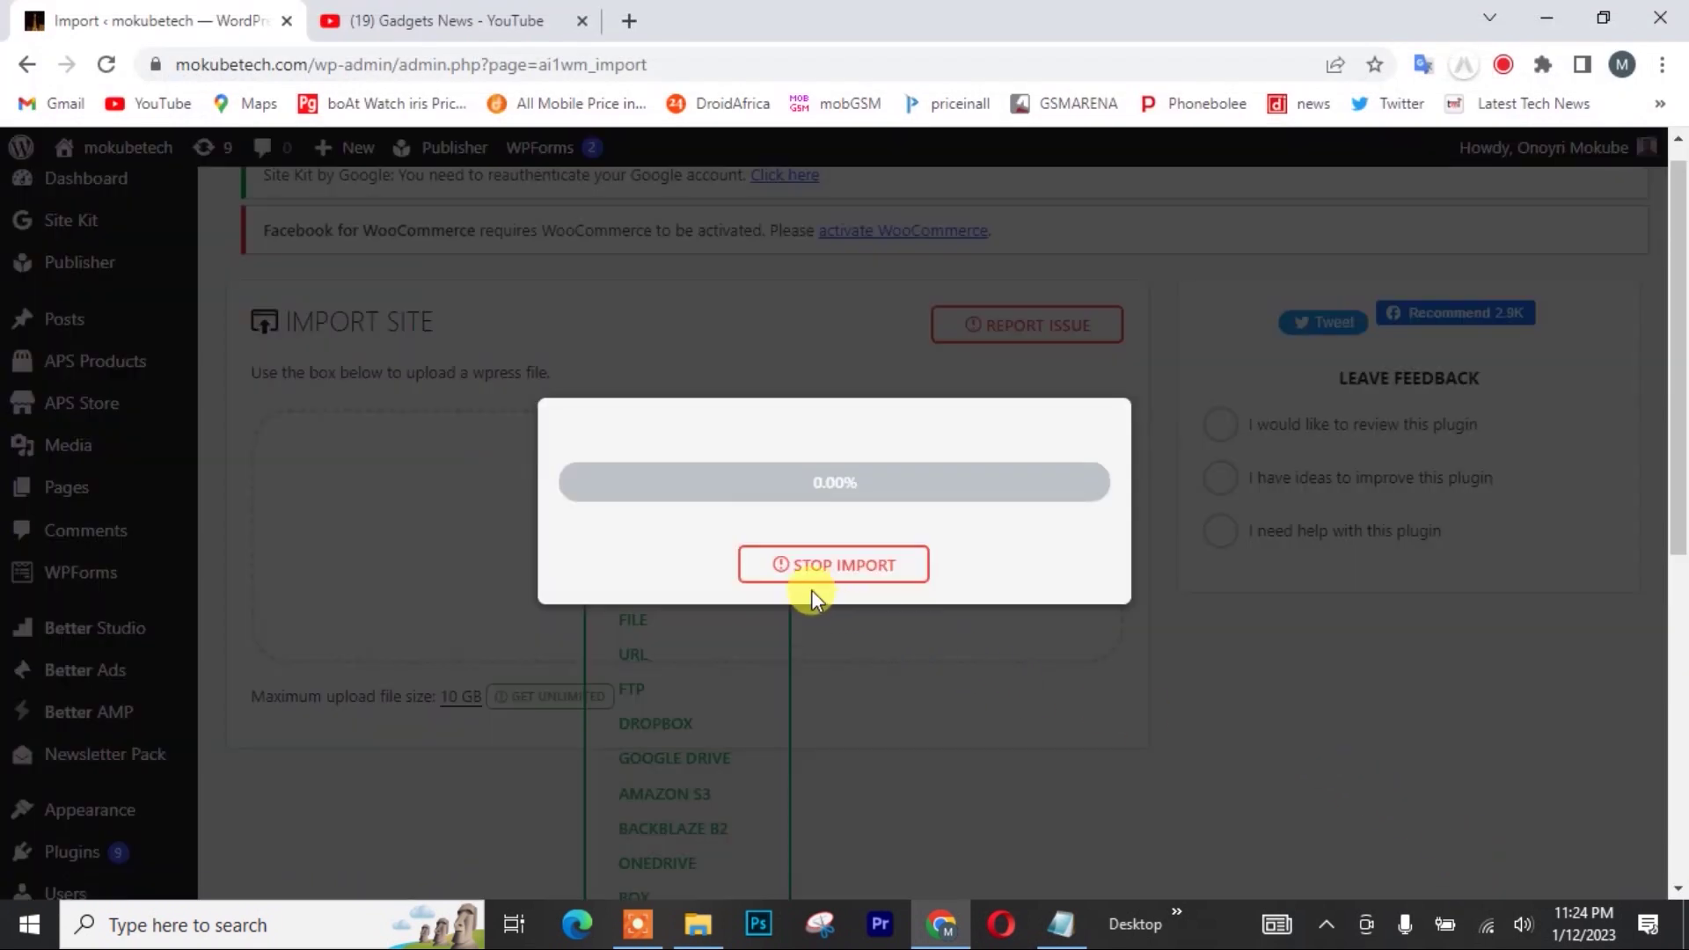